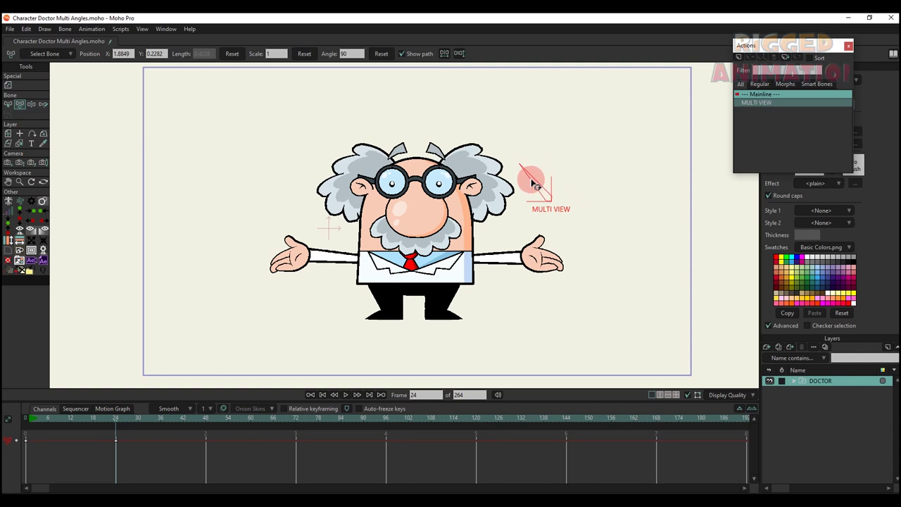
Rotate the MULTI VIEW bone to change the doctor's viewing angle and try the front view's lower-body bones
drag(533, 183, 581, 167)
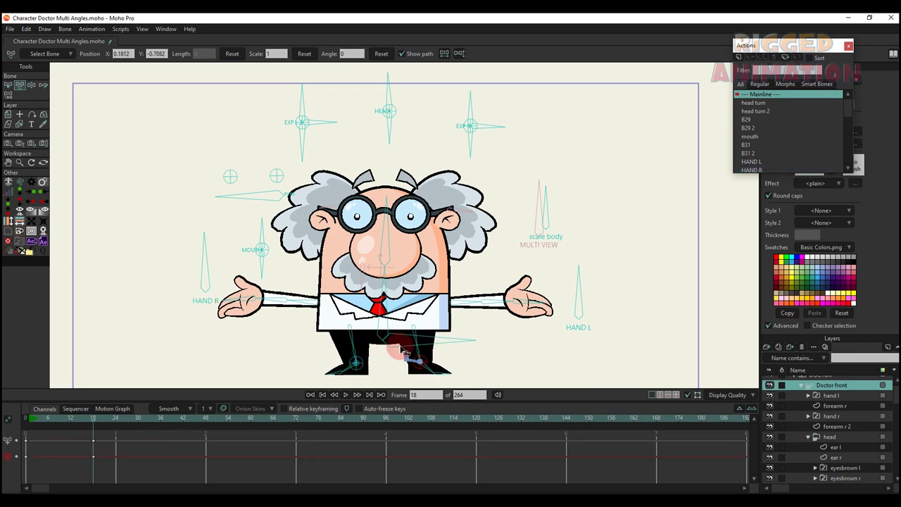
drag(374, 344, 422, 354)
Pose both of the front-view doctor's arms at frame 18 by bending the upper arms and forearms with the hands held outward
click(253, 303)
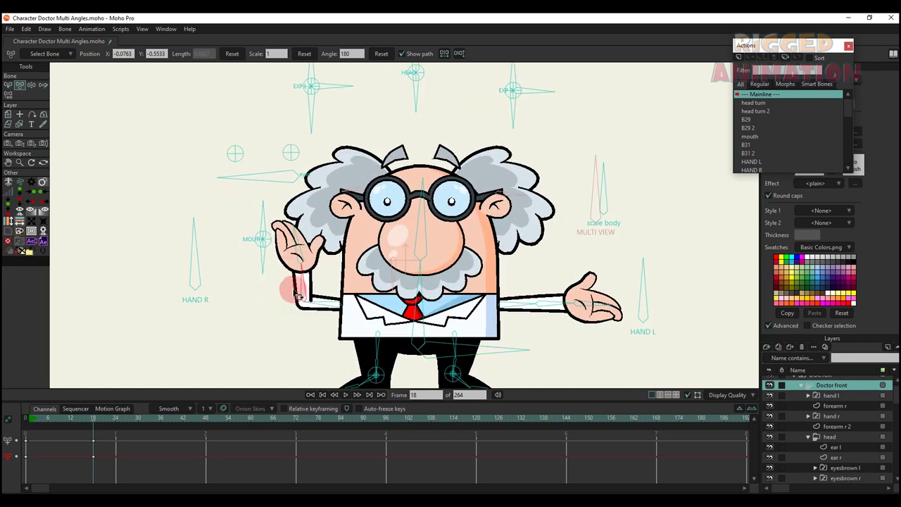
drag(301, 299, 283, 317)
drag(530, 302, 531, 275)
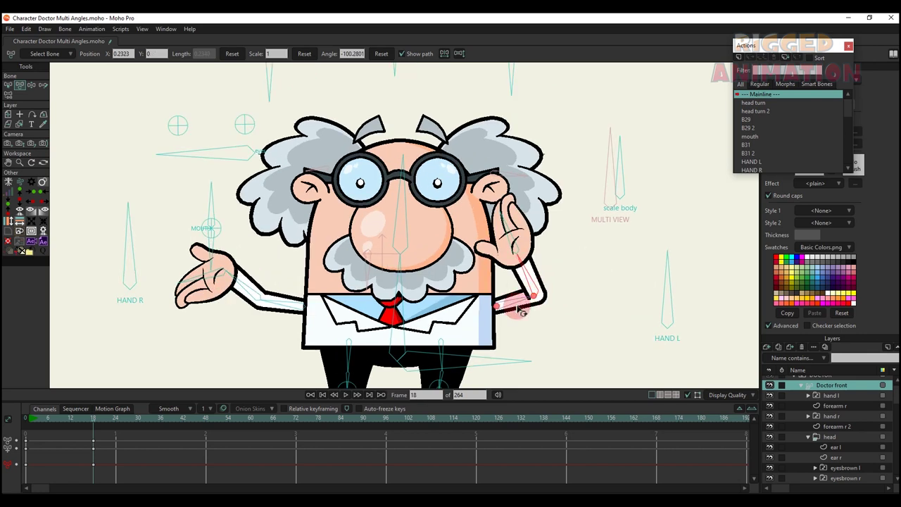
drag(514, 296, 496, 278)
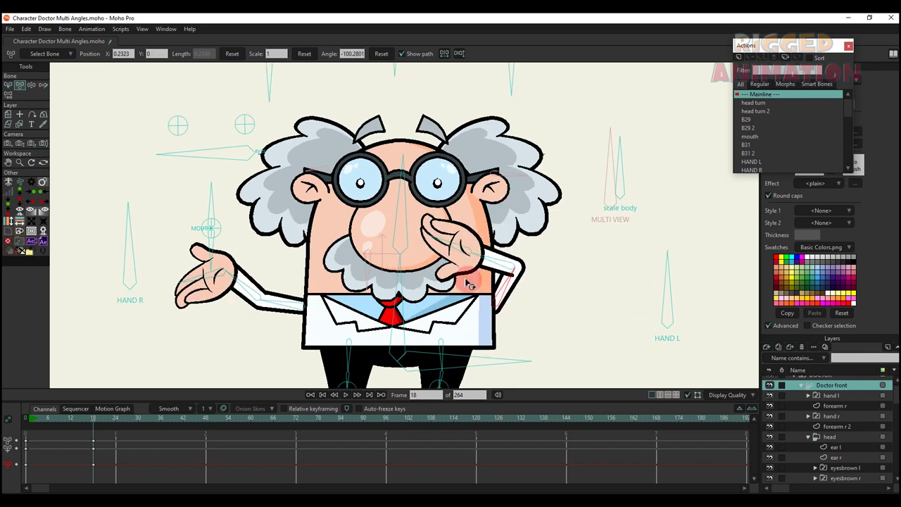
drag(313, 299, 344, 325)
drag(510, 271, 557, 331)
drag(301, 330, 244, 321)
Tilt the front-view doctor's head with the central head bone, then reset that bone's angle
scroll(350, 294, down, 5)
scroll(345, 292, up, 4)
drag(336, 241, 337, 225)
drag(371, 196, 385, 182)
scroll(389, 187, down, 2)
click(381, 53)
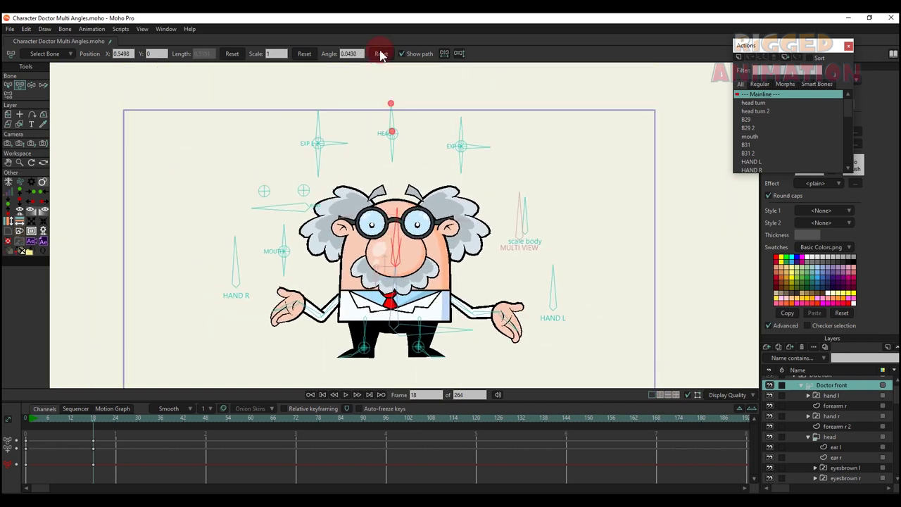
Redirect the doctor's gaze by adjusting the eyes bone and the two round pupil controls above it
scroll(288, 201, up, 3)
click(288, 200)
drag(294, 197, 299, 195)
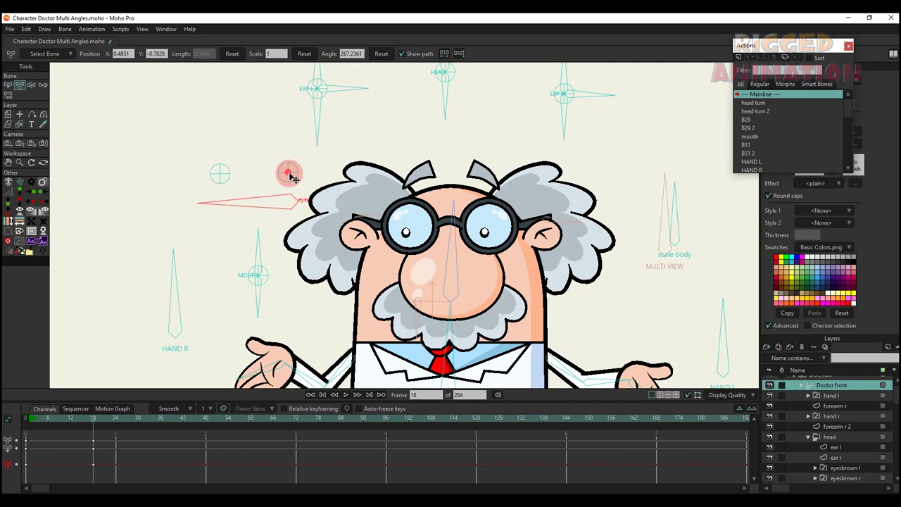
click(220, 174)
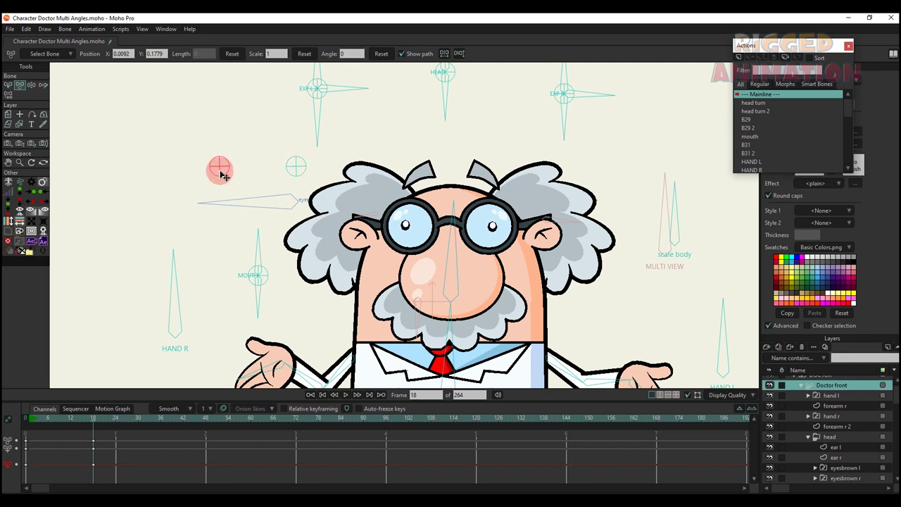
Test the HAND R, HAND L and scale body control bones on the front view, then undo the scale body rotation
scroll(220, 171, down, 2)
mouse_move(186, 252)
mouse_down()
mouse_move(160, 286)
mouse_move(165, 306)
mouse_move(200, 256)
mouse_up()
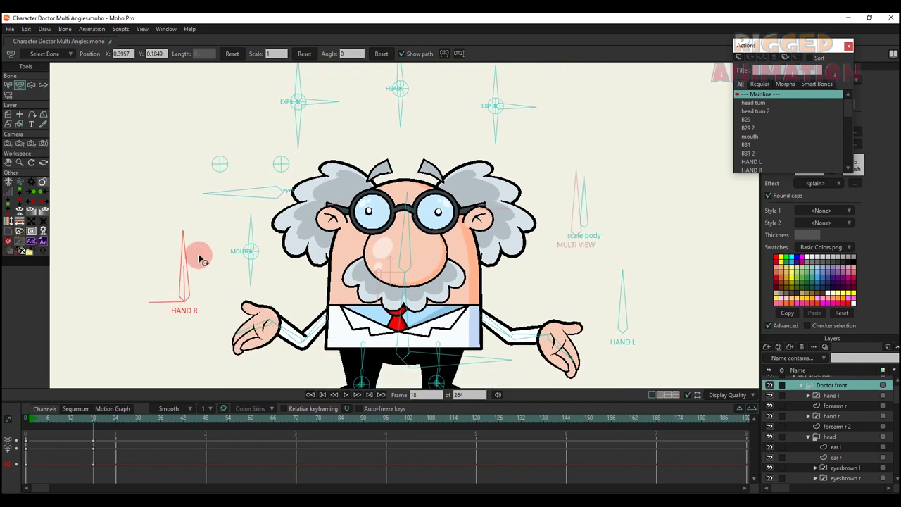
click(630, 292)
mouse_move(626, 294)
mouse_down()
mouse_move(657, 314)
mouse_move(659, 346)
mouse_move(624, 295)
mouse_up()
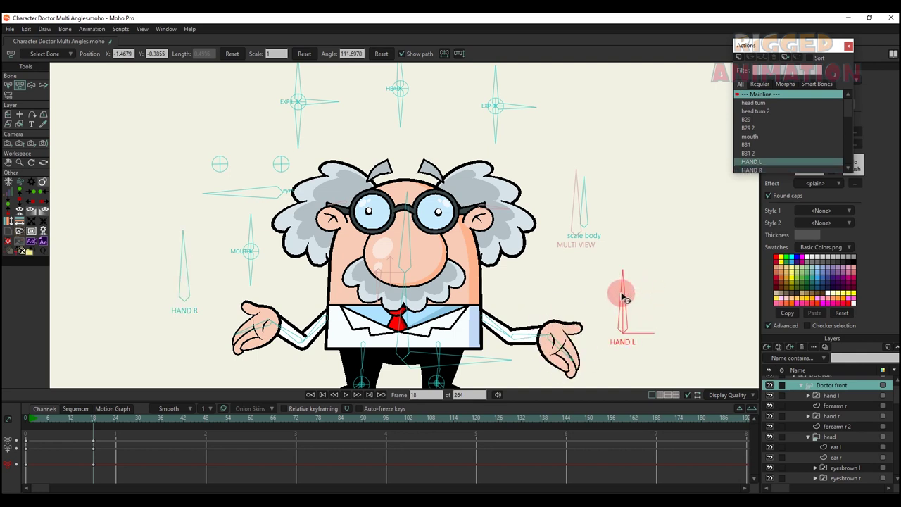
drag(585, 210, 621, 229)
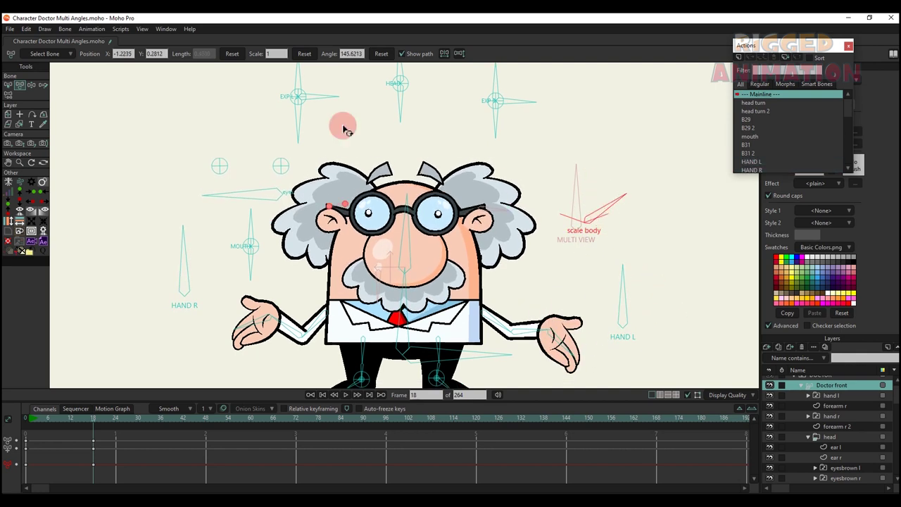
key(ctrl+z)
Test the lower HEAD bone and the upper EXP R bone on the front view, resetting each bone's angle
drag(361, 126, 325, 182)
drag(406, 116, 429, 138)
scroll(430, 138, down, 2)
mouse_move(424, 114)
mouse_down()
mouse_move(398, 120)
mouse_move(425, 118)
mouse_up()
key(ctrl+z)
mouse_move(412, 161)
mouse_down()
mouse_move(422, 147)
mouse_move(408, 151)
mouse_move(426, 162)
mouse_up()
click(384, 54)
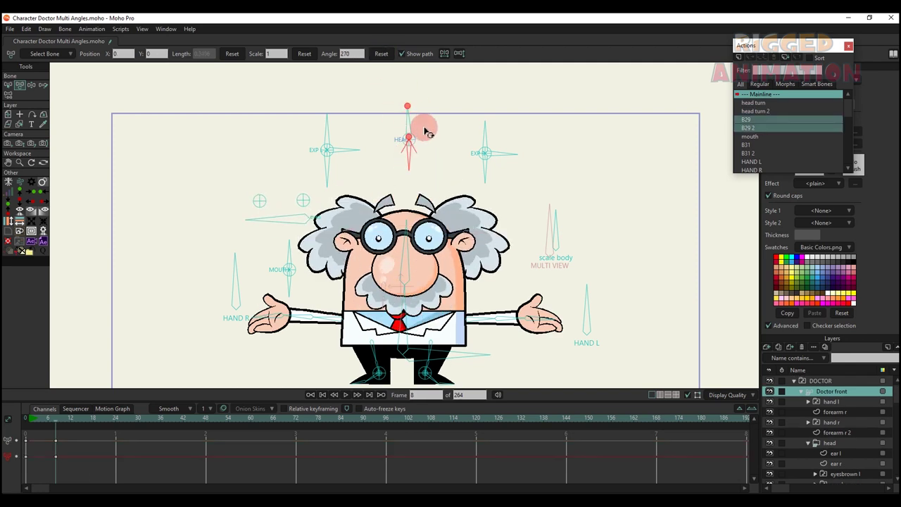
click(487, 137)
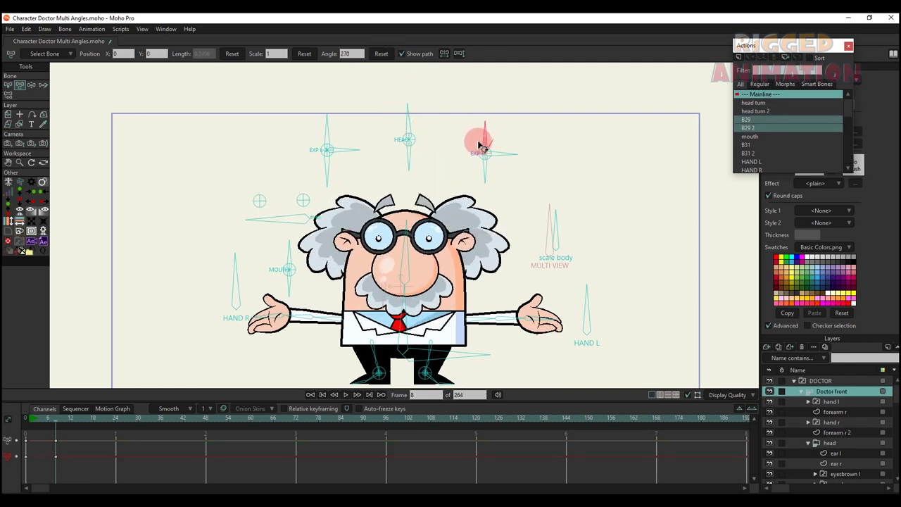
click(383, 54)
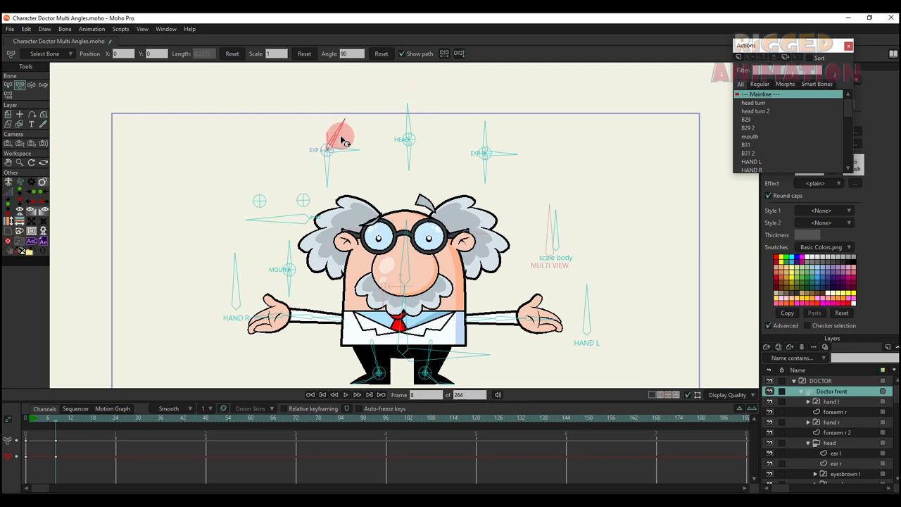
Close both eyes at frame 8 with the lower EXP L and EXP R bones, then delete that pose's keyframes
click(330, 168)
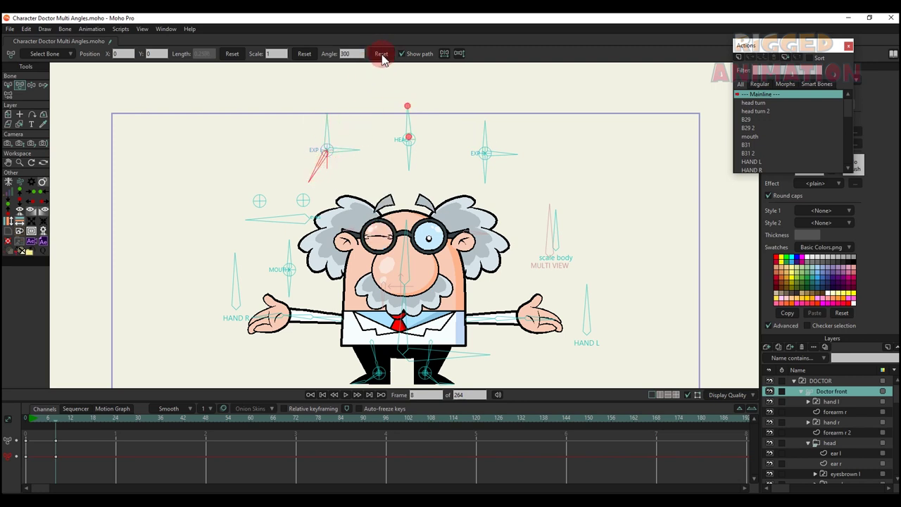
scroll(411, 186, up, 2)
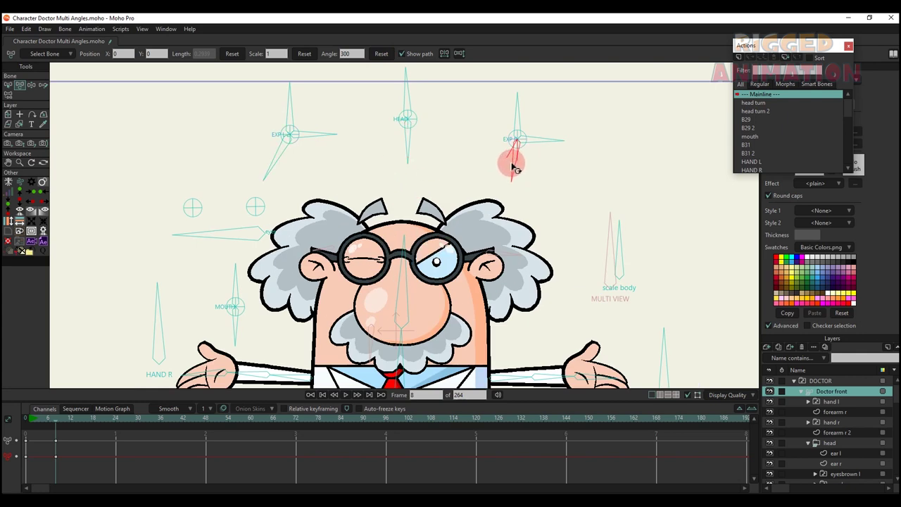
drag(512, 166, 496, 167)
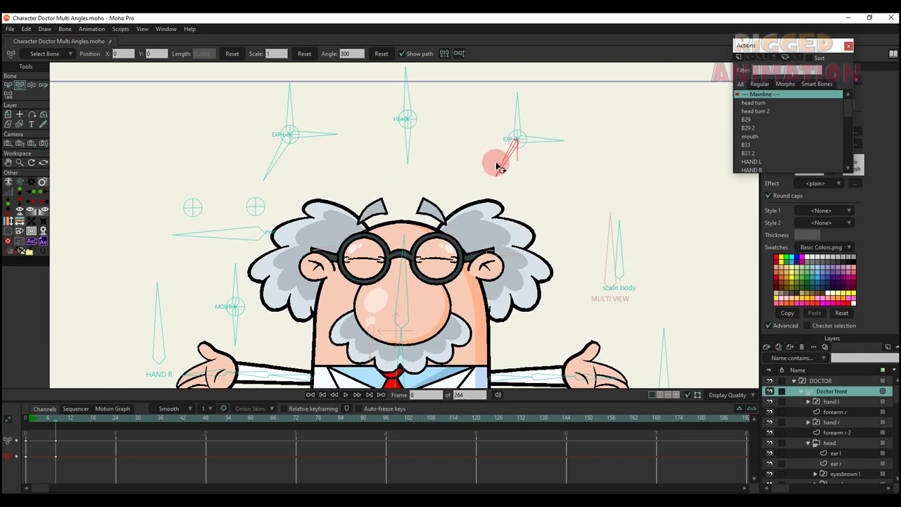
click(56, 442)
key(Delete)
Switch both eyes to spirals with the sideways EXP L and EXP R bones, and reposition the eye controls
drag(314, 135, 315, 141)
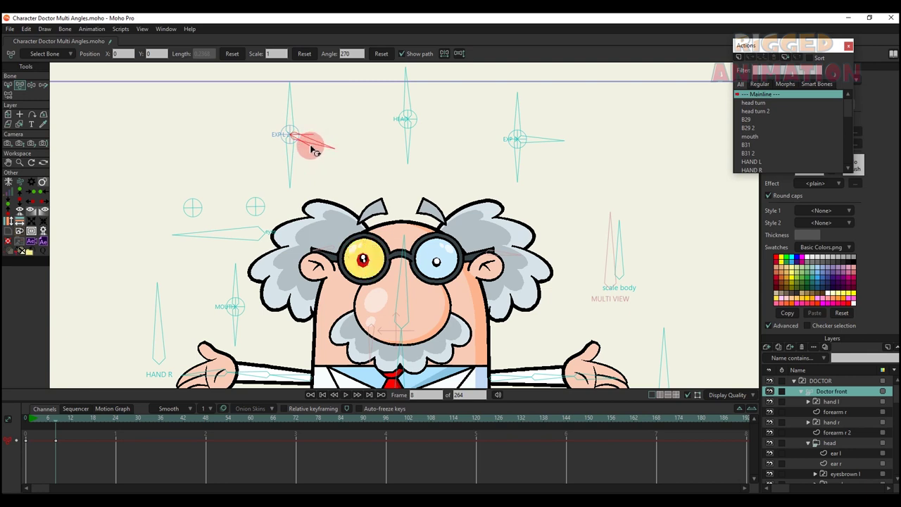
drag(550, 140, 551, 146)
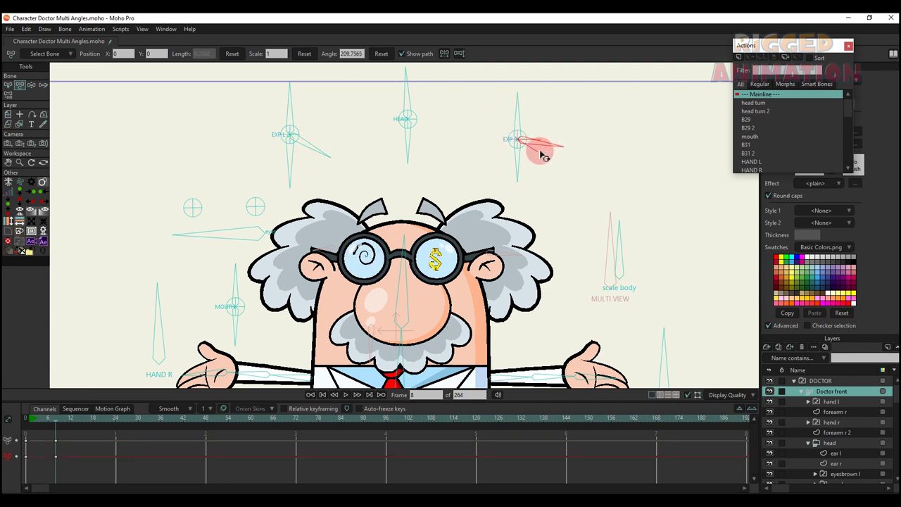
drag(262, 230, 257, 211)
drag(187, 215, 187, 212)
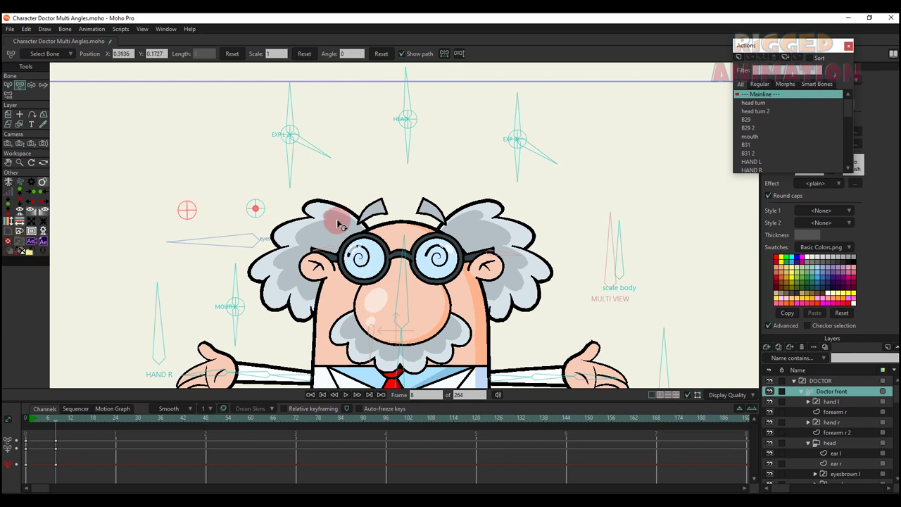
Change both eyes to red hearts with the sideways EXP bones, and adjust the eyes bone and both pupil controls
drag(534, 152, 554, 151)
drag(323, 152, 328, 142)
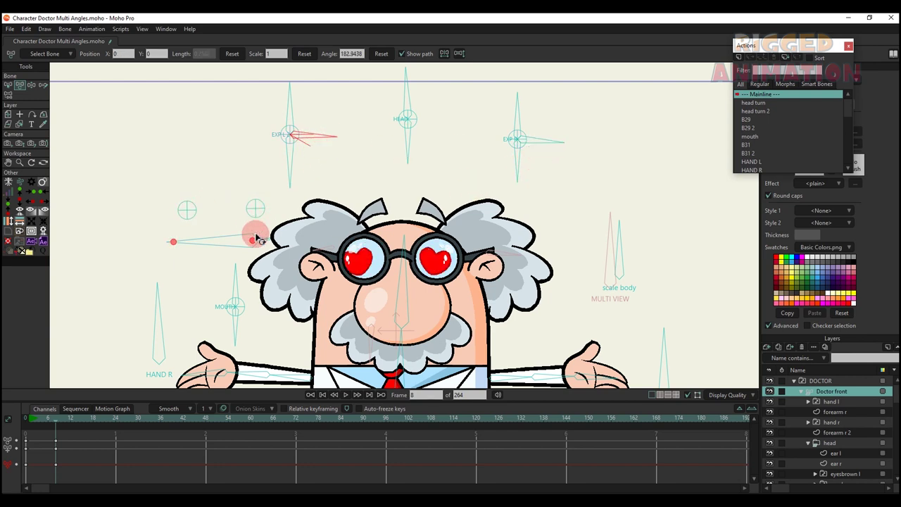
mouse_move(254, 239)
mouse_down()
mouse_move(254, 225)
mouse_move(257, 238)
mouse_up()
drag(189, 207, 193, 210)
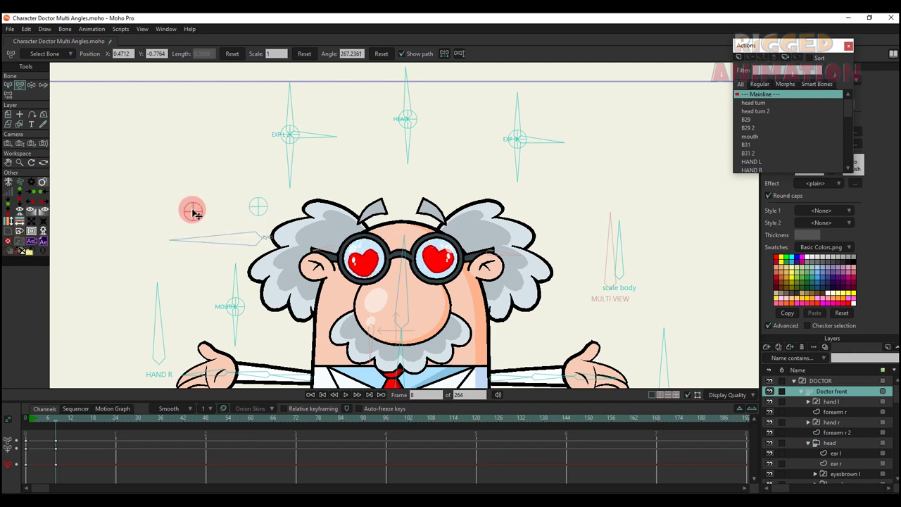
drag(258, 207, 252, 234)
click(250, 233)
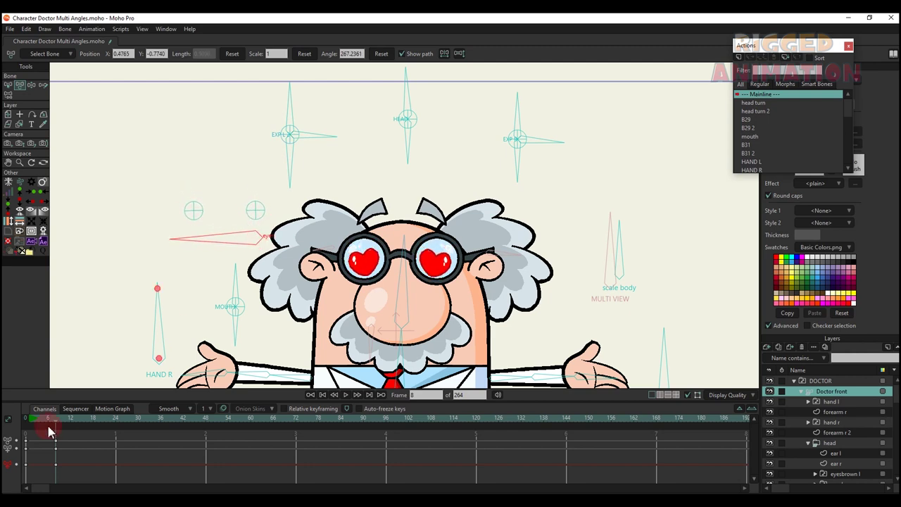
Compare frame 0 with the eye pose at frame 8, then clear the pose and try the lower EXP R bone
mouse_move(39, 420)
mouse_down()
mouse_move(207, 431)
mouse_move(26, 428)
mouse_up()
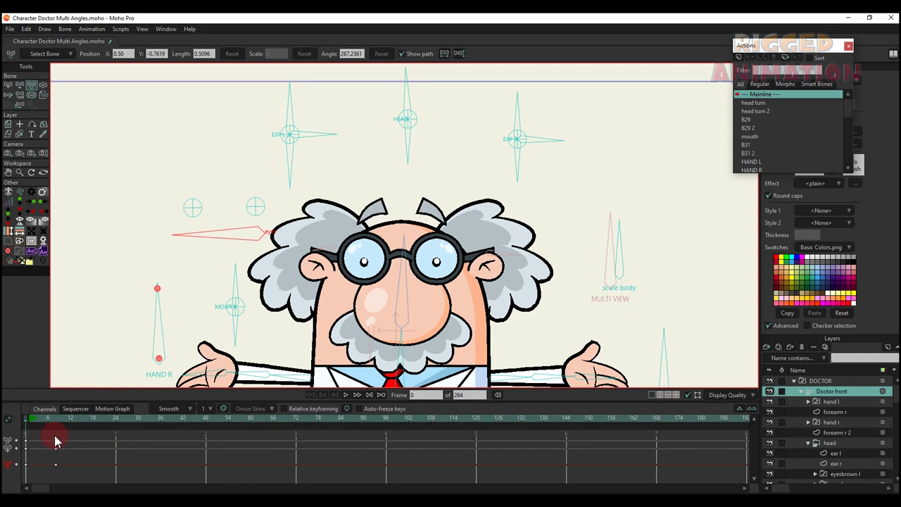
click(58, 426)
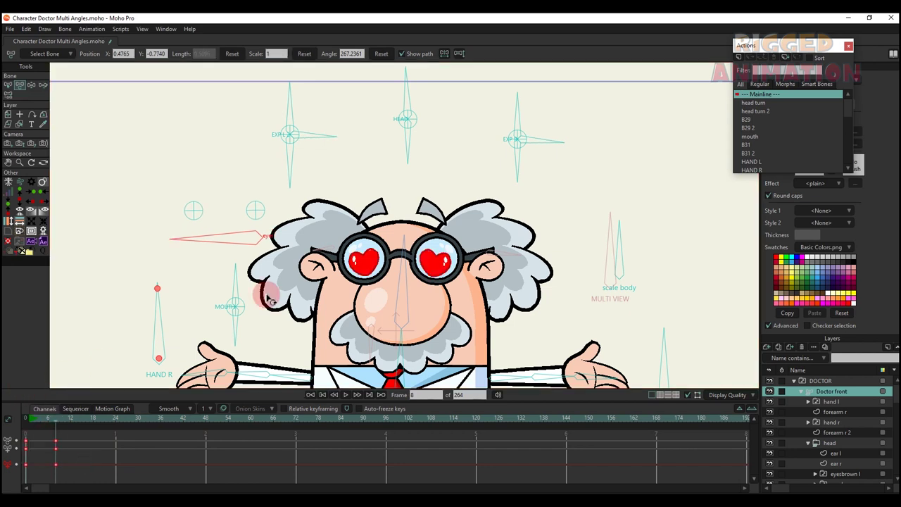
click(514, 169)
scroll(515, 169, down, 2)
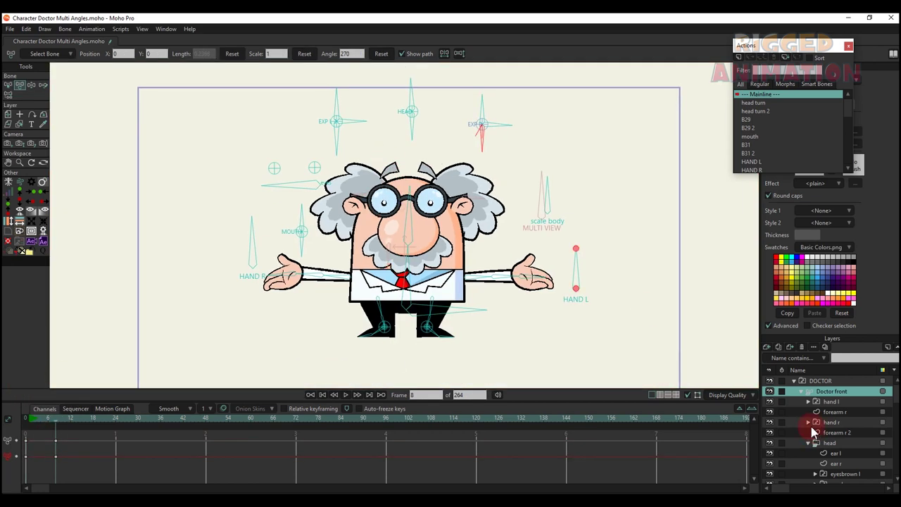
Collapse the eye groups inside the front view's head layer and hide the beard layer
scroll(800, 414, down, 1)
scroll(792, 424, up, 1)
scroll(809, 426, down, 1)
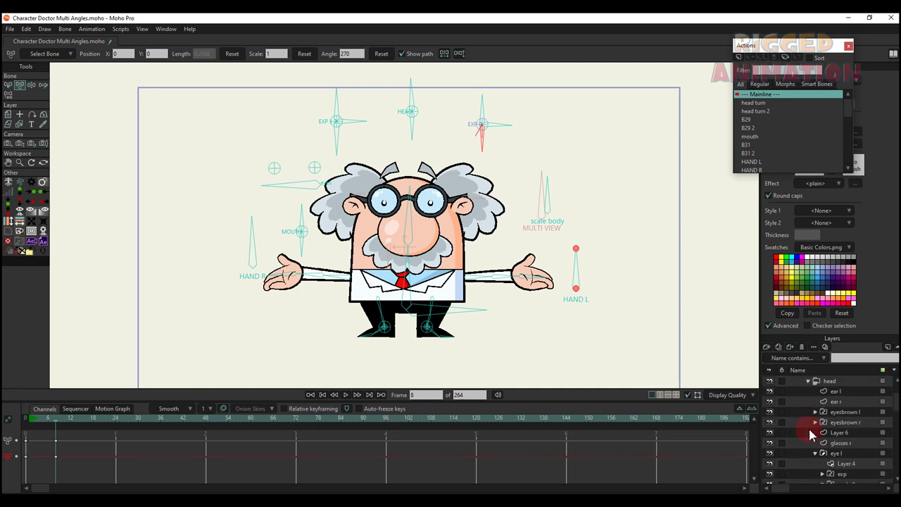
scroll(803, 431, down, 1)
click(815, 423)
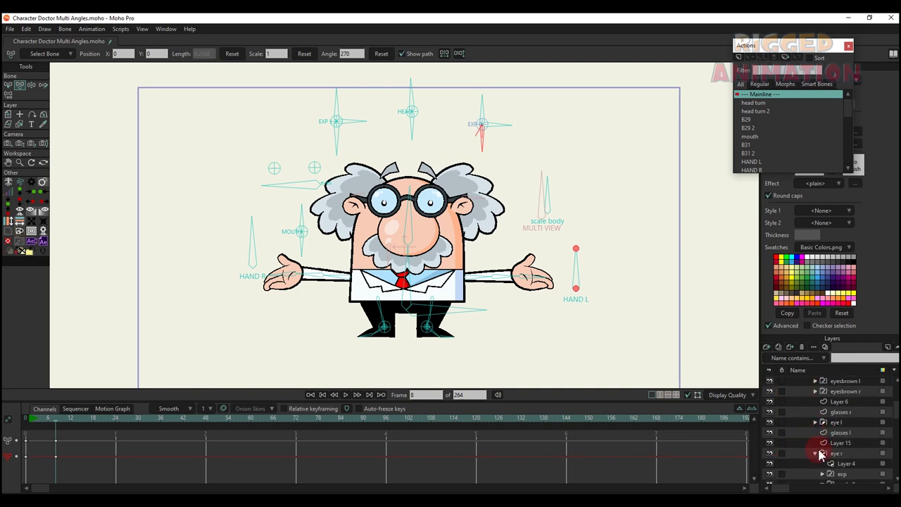
click(770, 465)
scroll(541, 226, up, 2)
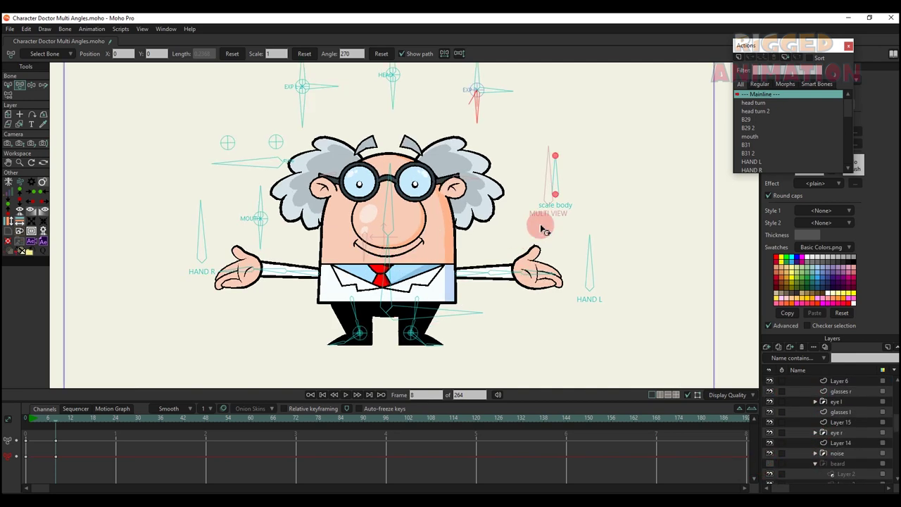
scroll(845, 412, up, 4)
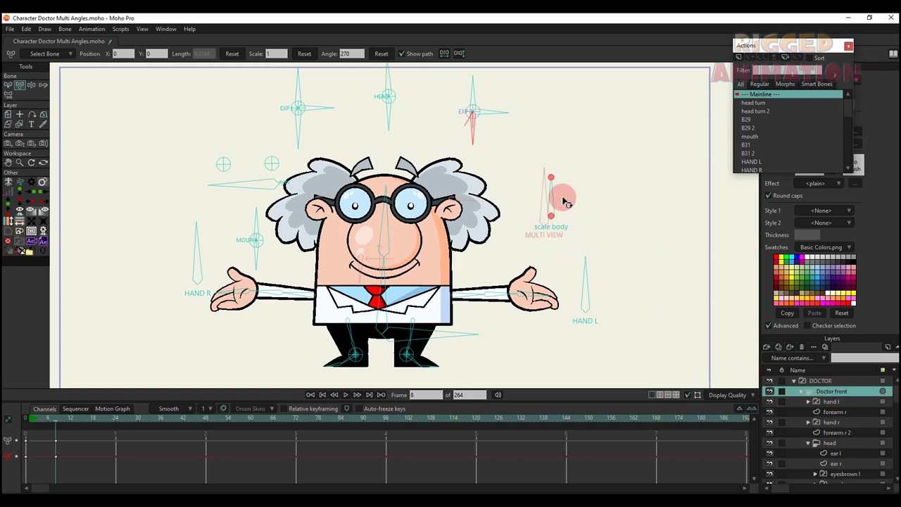
Test the mouth shapes with the MOUTH control bone, then delete all keyframes of the front view
drag(249, 221, 266, 273)
scroll(302, 304, down, 2)
drag(123, 457, 6, 412)
key(Delete)
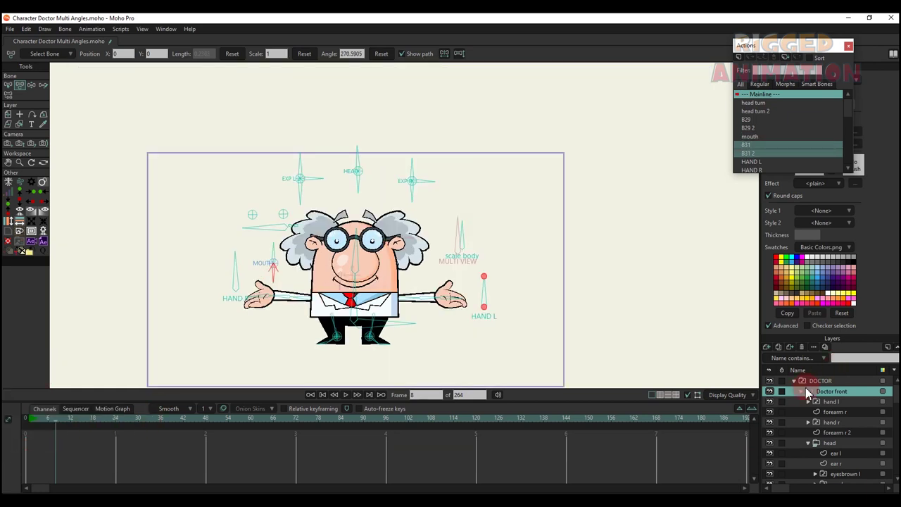
Collapse the Doctor front layer and, on the DOCTOR layer, rotate the MULTI VIEW bone to about 142.6° for the three-quarter view
click(803, 391)
click(822, 381)
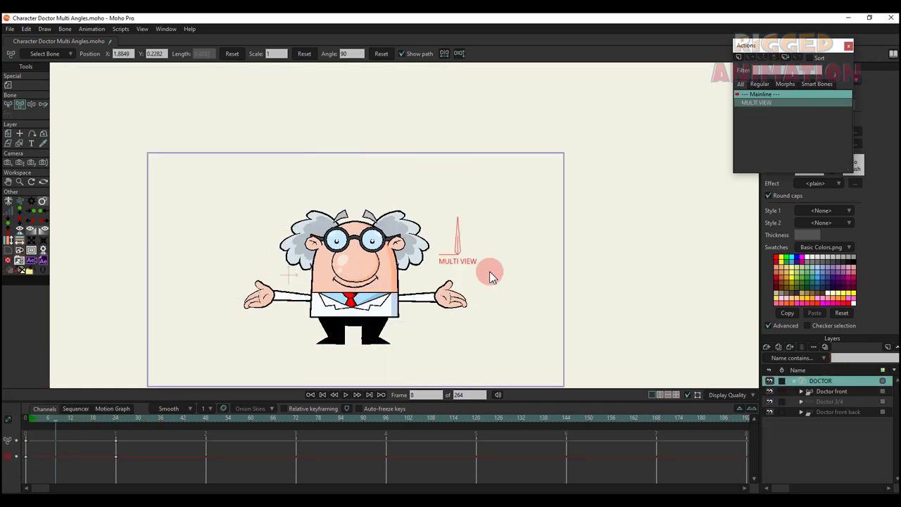
scroll(441, 249, up, 1)
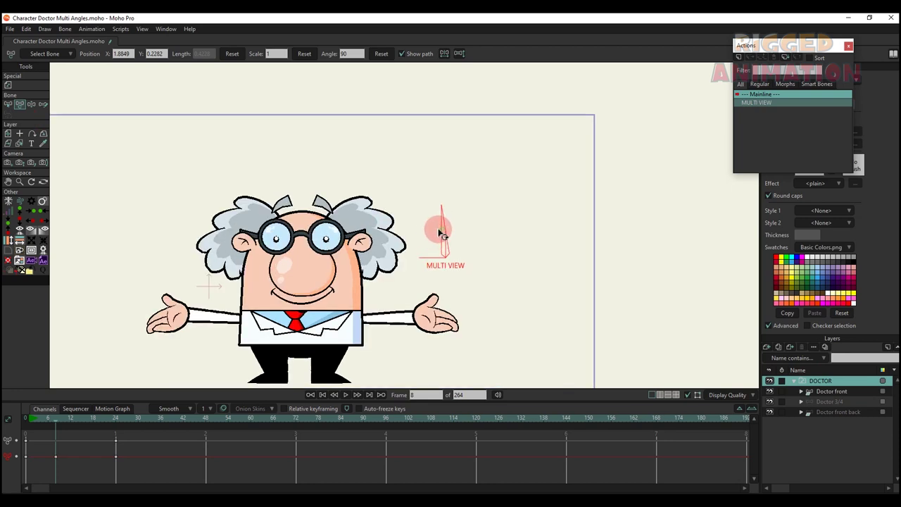
drag(440, 233, 429, 222)
scroll(429, 222, down, 2)
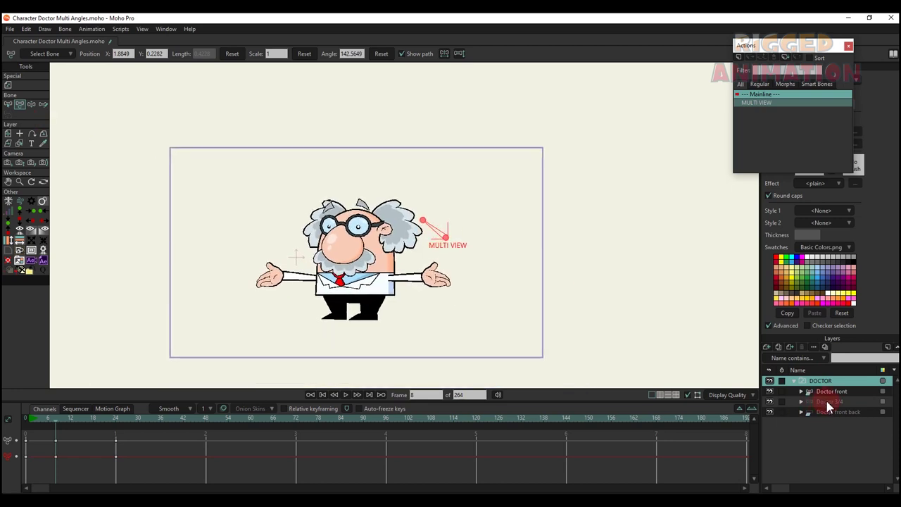
Select the Doctor 3/4 bone layer and expand its sublayers
click(828, 402)
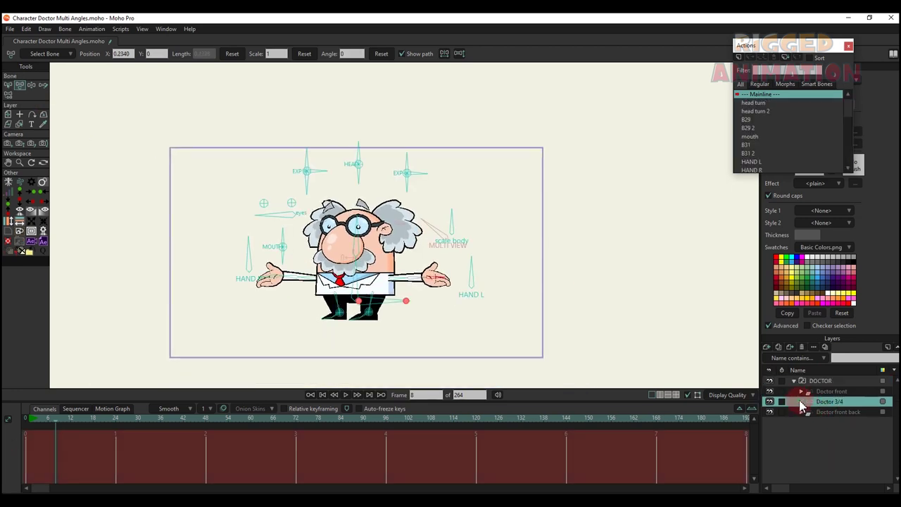
click(800, 402)
scroll(378, 266, up, 1)
scroll(254, 161, up, 2)
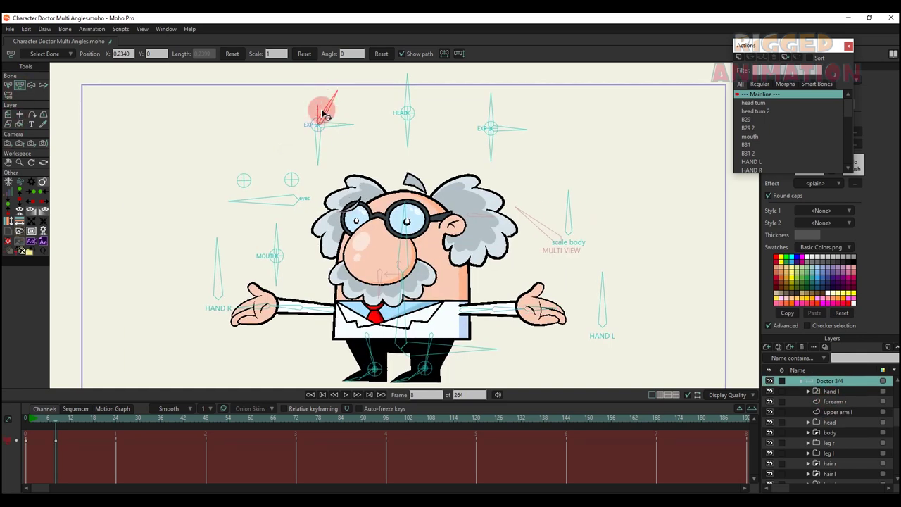
Test the three-quarter view's eyebrows and eyelids on both eyes with the upper and lower EXP control bones
drag(322, 113, 410, 133)
click(380, 54)
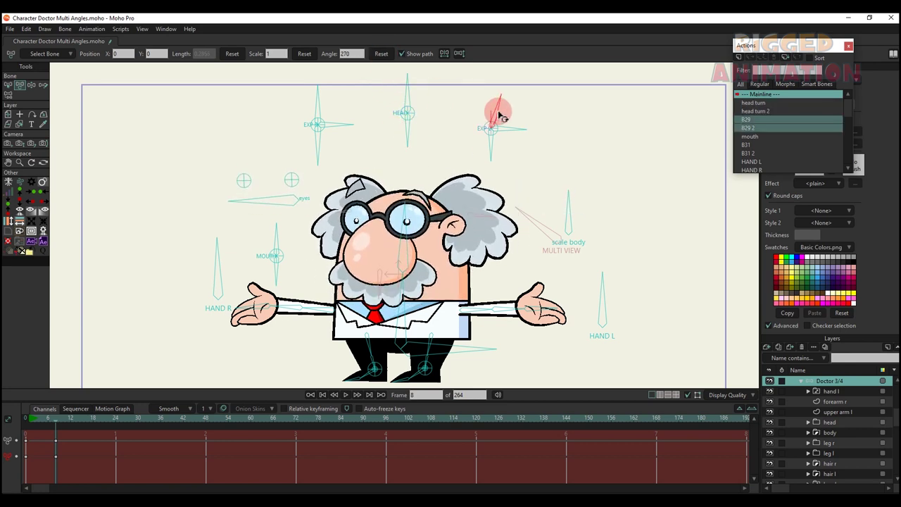
drag(508, 121, 490, 148)
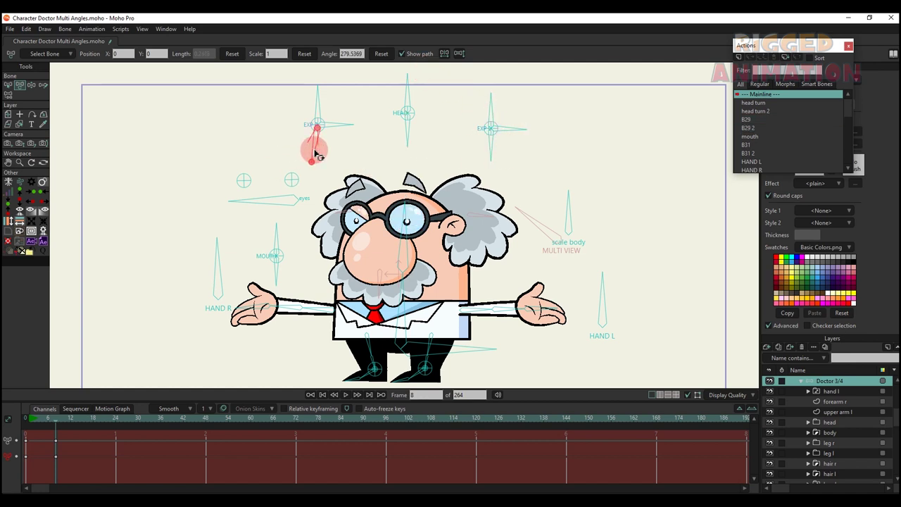
drag(299, 151, 300, 156)
drag(491, 144, 472, 141)
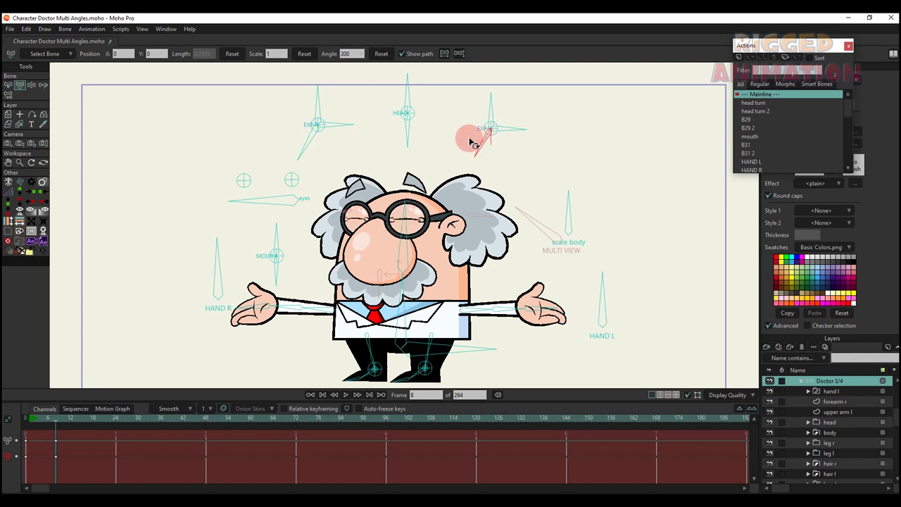
drag(306, 142, 348, 156)
Try alternative eye shapes on both three-quarter eyes, including the spiral, with the side bones of the EXP controls
scroll(343, 129, up, 2)
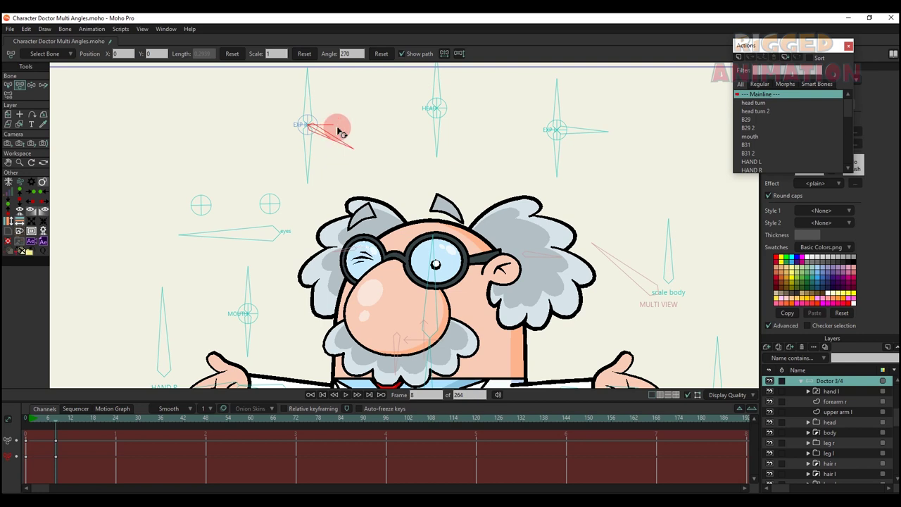
drag(340, 132, 359, 125)
click(577, 136)
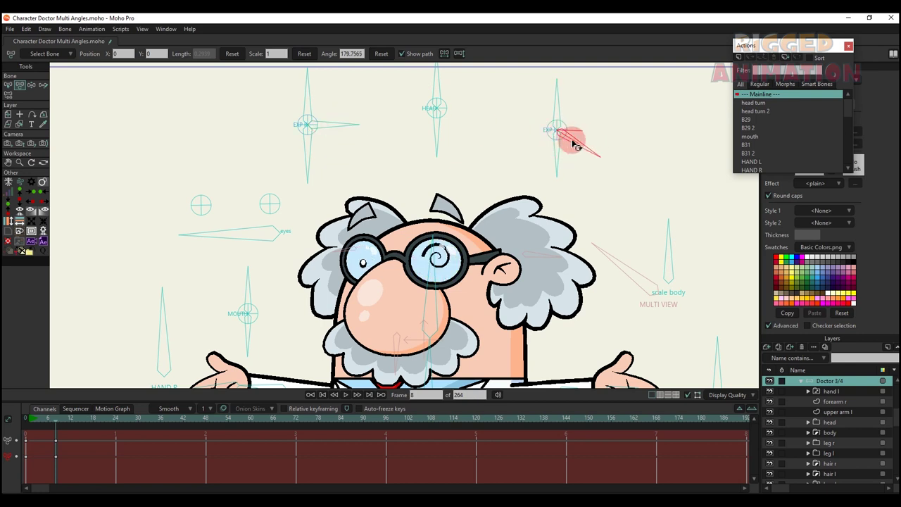
drag(573, 144, 569, 150)
Play the timeline in stages and switch the eye shapes, including bloodshot, dollar and heart, with the EXP side bones up to frame 82
mouse_move(342, 125)
mouse_down()
mouse_move(323, 159)
mouse_move(345, 143)
mouse_up()
key(space)
drag(540, 134, 586, 153)
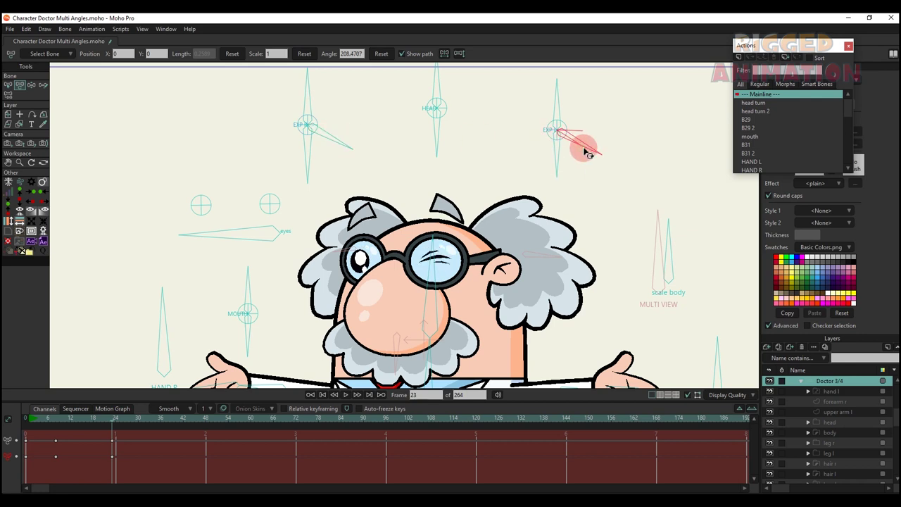
key(space)
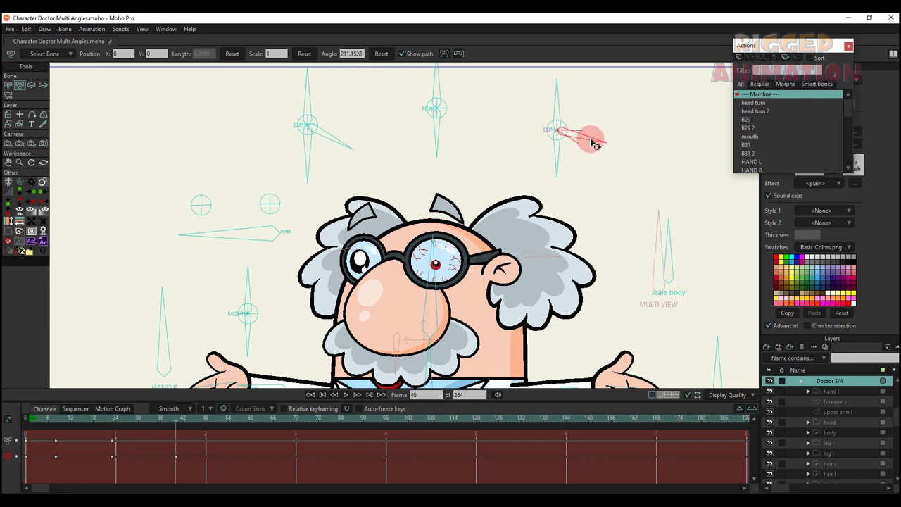
key(space)
key(space)
drag(343, 147, 351, 131)
key(space)
key(space)
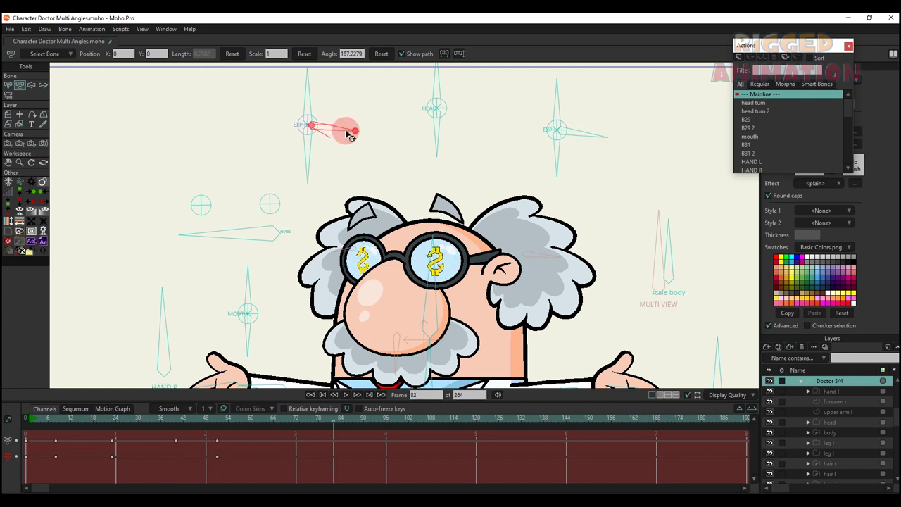
Continue playback to frame 108 and return both eyes to their normal shape with the EXP side bones
key(space)
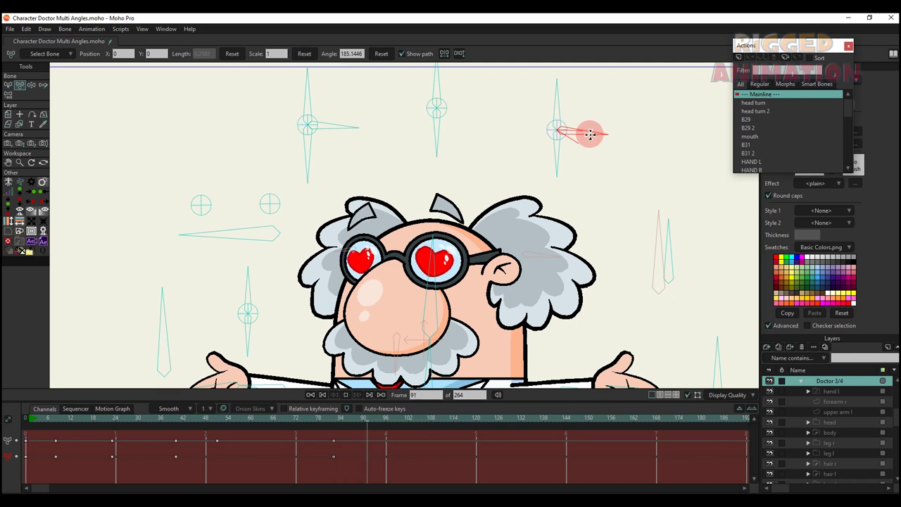
key(space)
drag(590, 134, 587, 121)
drag(328, 129, 332, 117)
Test the three-quarter eye movement with the eyes bone and the round eye controls, including with the dollar eye shape
scroll(329, 154, down, 5)
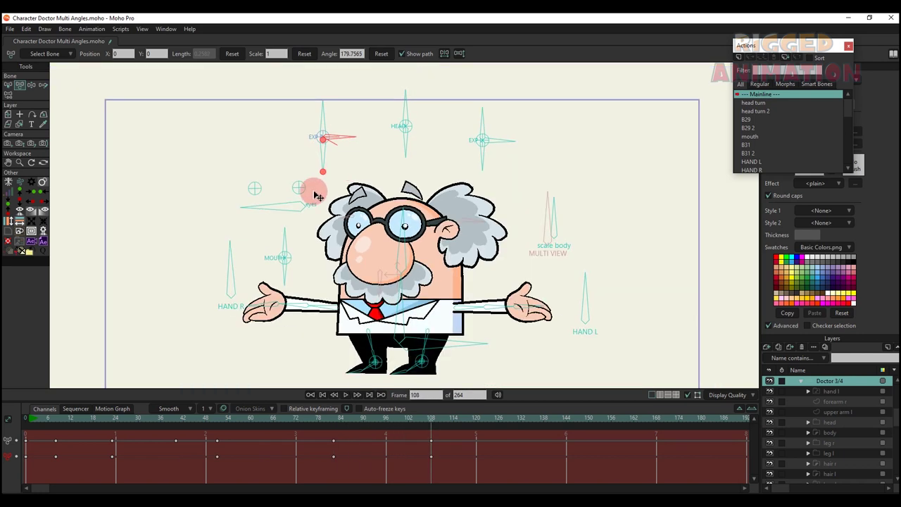
scroll(312, 204, up, 4)
drag(298, 188, 303, 165)
drag(233, 175, 235, 175)
drag(303, 193, 300, 188)
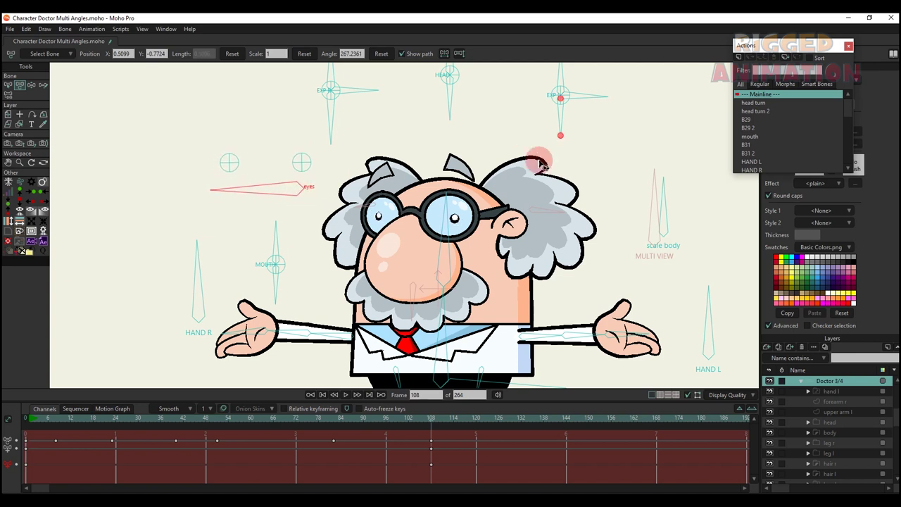
drag(539, 161, 533, 166)
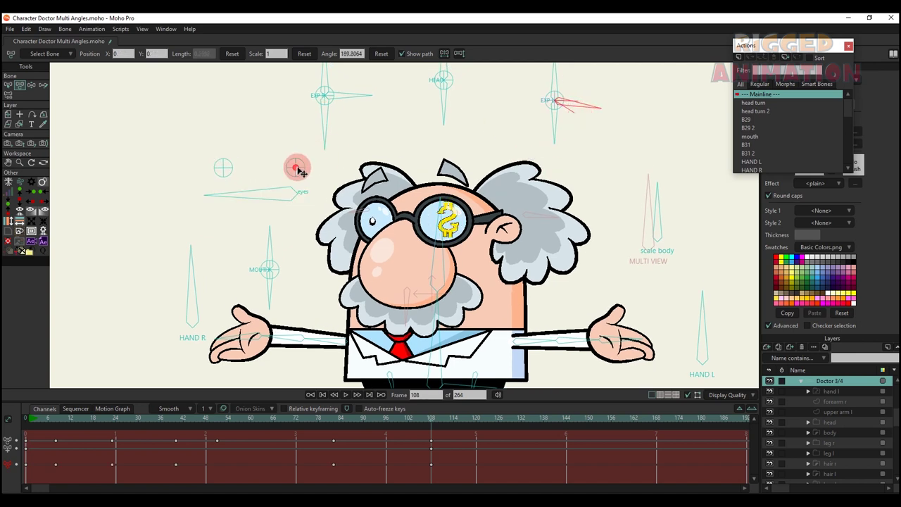
mouse_move(296, 166)
mouse_down()
mouse_move(285, 171)
mouse_move(292, 162)
mouse_up()
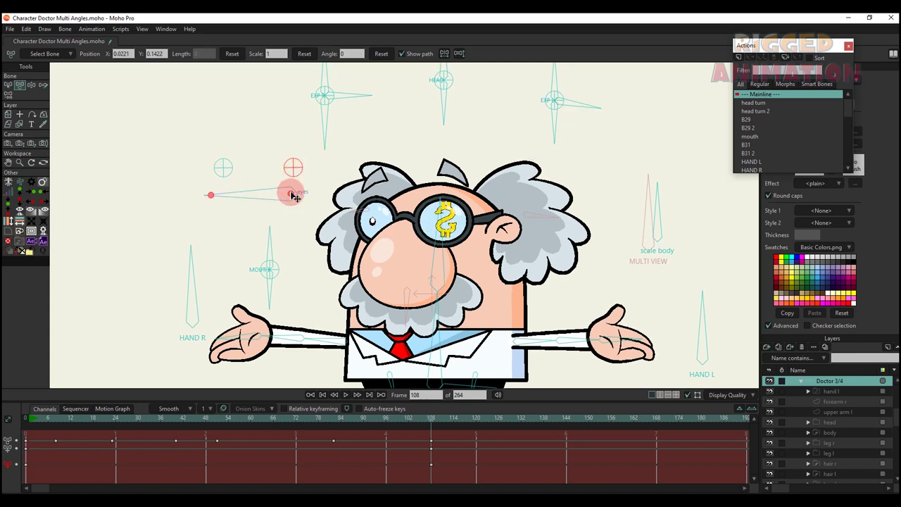
drag(294, 192, 298, 178)
drag(566, 127, 578, 92)
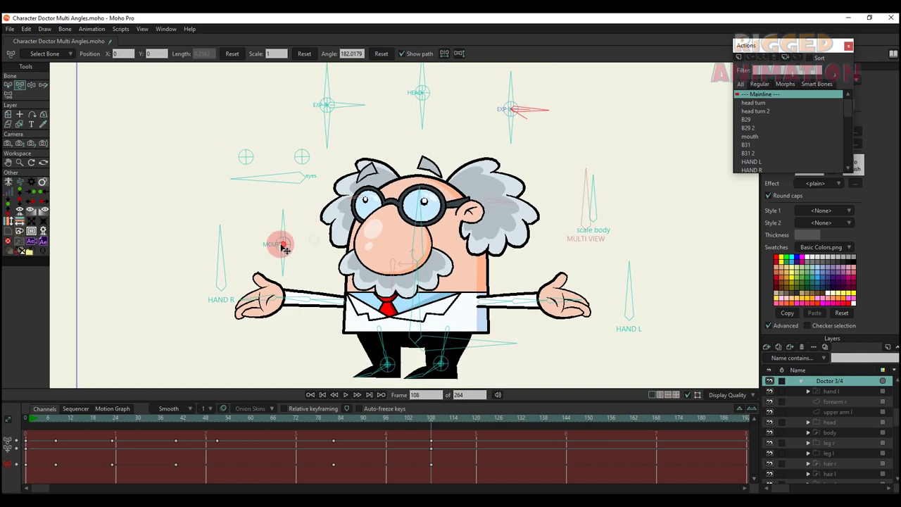
Test the three-quarter hand poses with the HAND R and HAND L bones, then rotate the scale body bone
drag(218, 245, 175, 305)
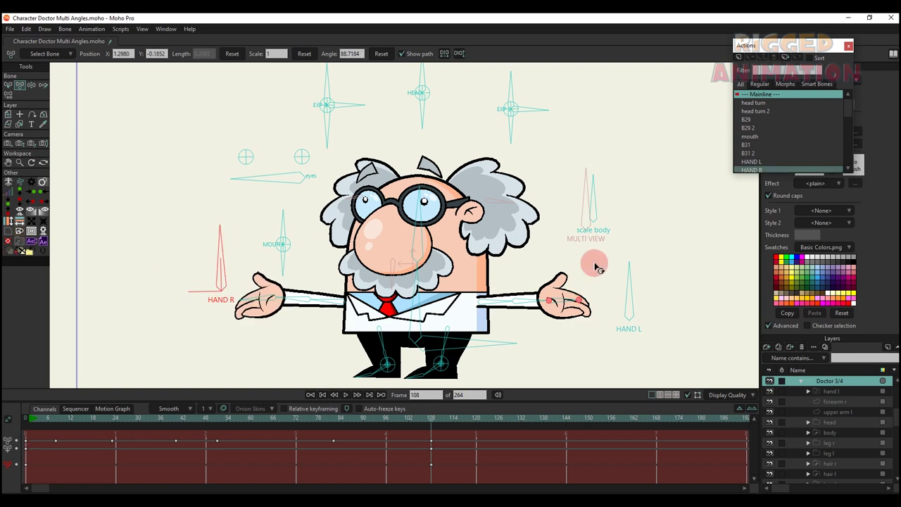
drag(629, 267, 662, 341)
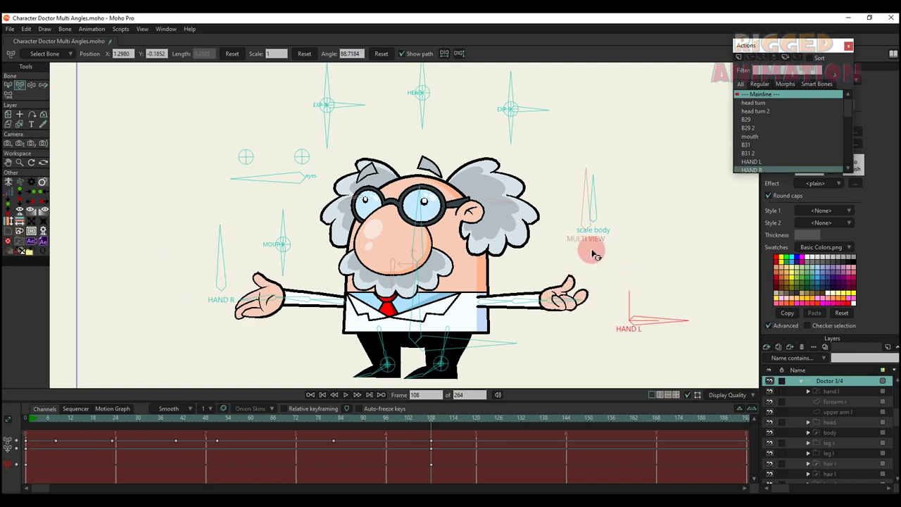
drag(644, 305, 637, 287)
drag(599, 203, 627, 214)
scroll(520, 266, up, 1)
scroll(514, 276, down, 1)
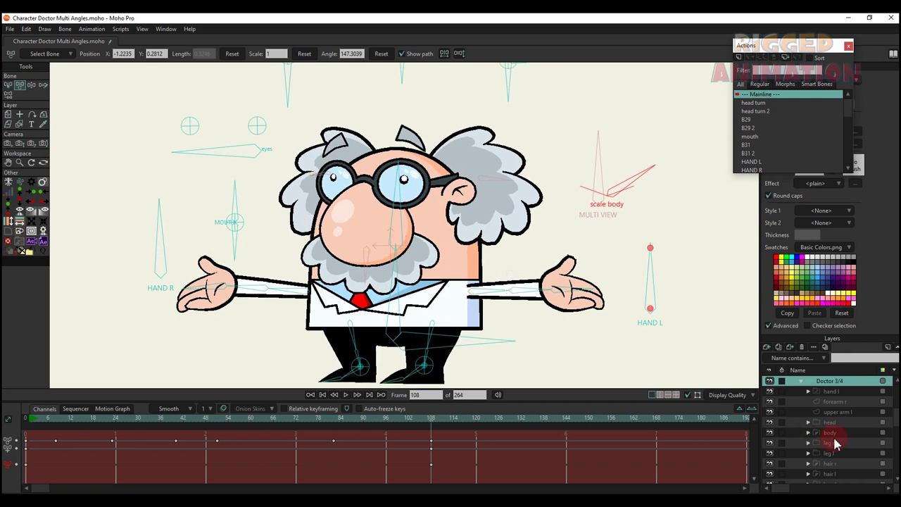
Test the MOUTH bone with the beard hidden in the head layer, then show the beard and collapse the Doctor 3/4 layer
scroll(830, 439, down, 3)
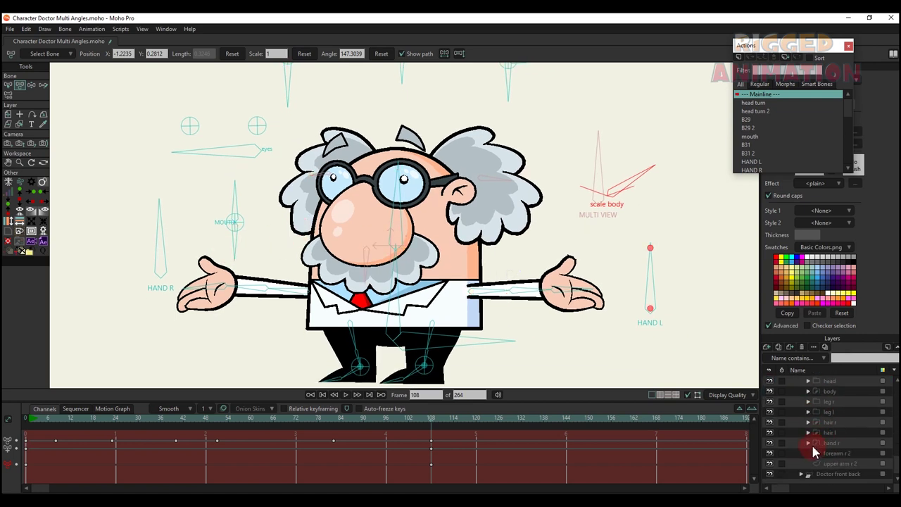
scroll(812, 443, up, 3)
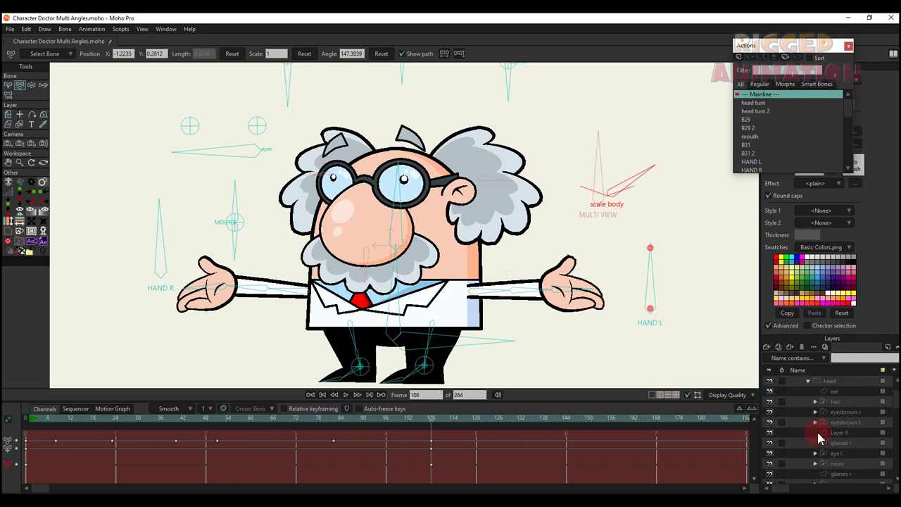
drag(218, 243, 245, 249)
click(378, 56)
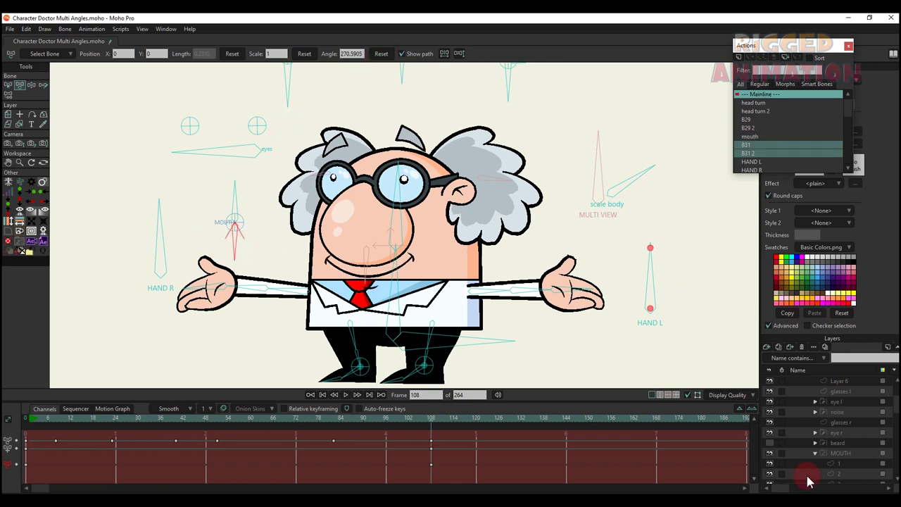
click(773, 444)
scroll(806, 426, up, 10)
click(801, 403)
Pose the three-quarter doctor's body and legs by moving the hip bone and both foot controls
scroll(614, 226, down, 3)
click(452, 315)
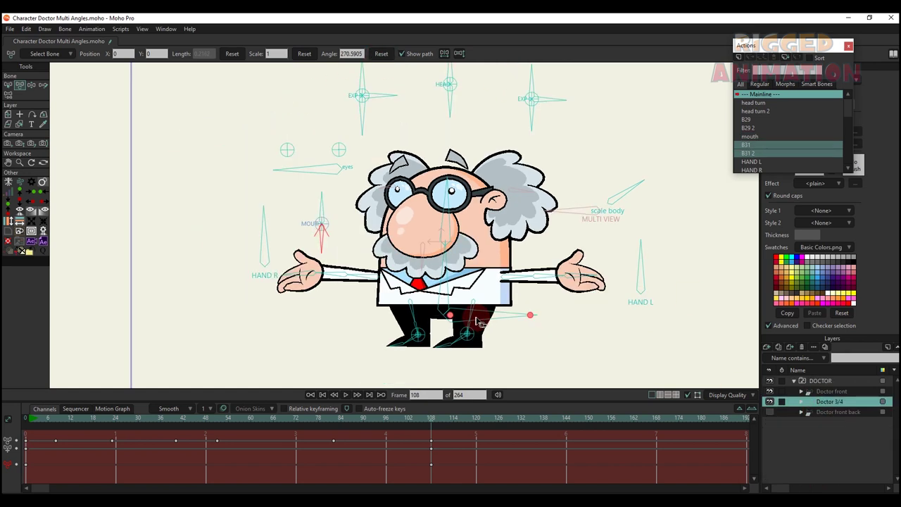
scroll(451, 315, up, 2)
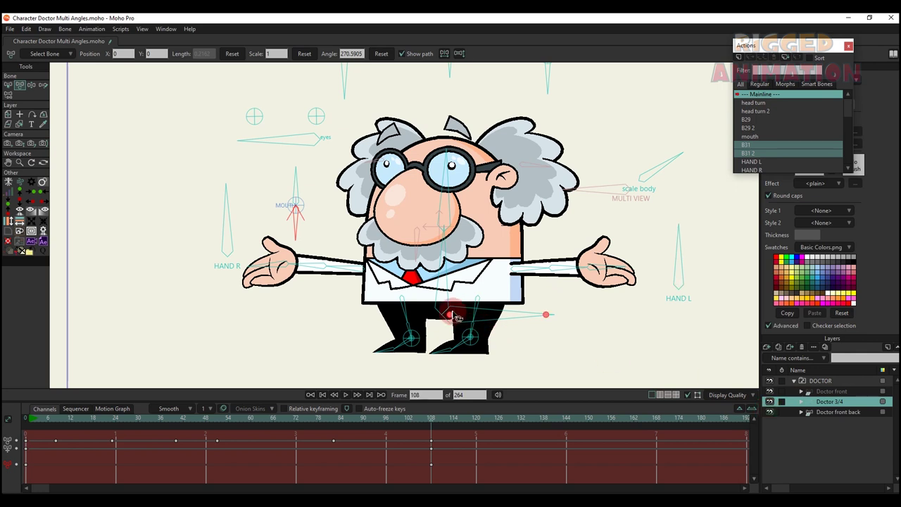
mouse_move(456, 317)
mouse_down()
mouse_move(413, 312)
mouse_move(444, 316)
mouse_move(429, 321)
mouse_move(449, 306)
mouse_up()
mouse_move(413, 336)
mouse_down()
mouse_move(344, 328)
mouse_move(387, 327)
mouse_move(407, 337)
mouse_up()
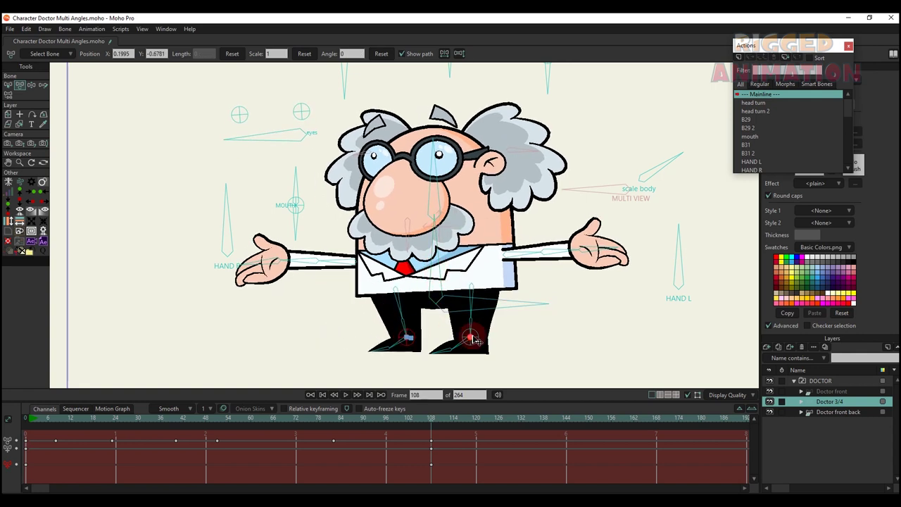
drag(471, 337, 491, 338)
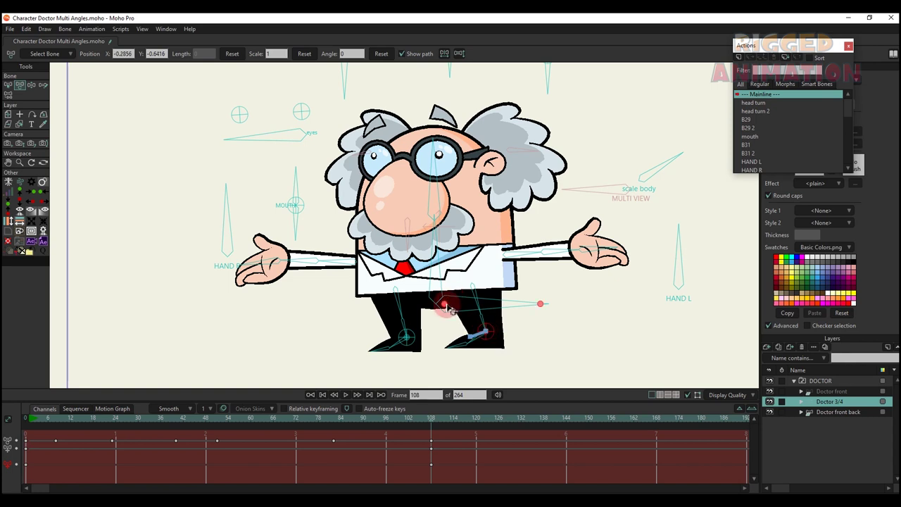
mouse_move(447, 307)
mouse_down()
mouse_move(434, 314)
mouse_move(470, 304)
mouse_move(443, 298)
mouse_up()
scroll(448, 298, down, 1)
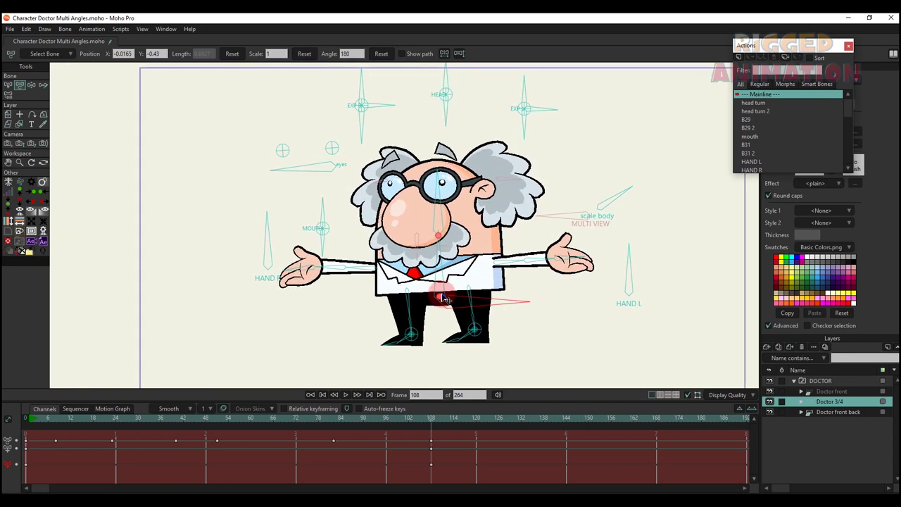
Rotate the DOCTOR layer's MULTI VIEW bone to 180° for the back view and select the Doctor front back layer
click(818, 381)
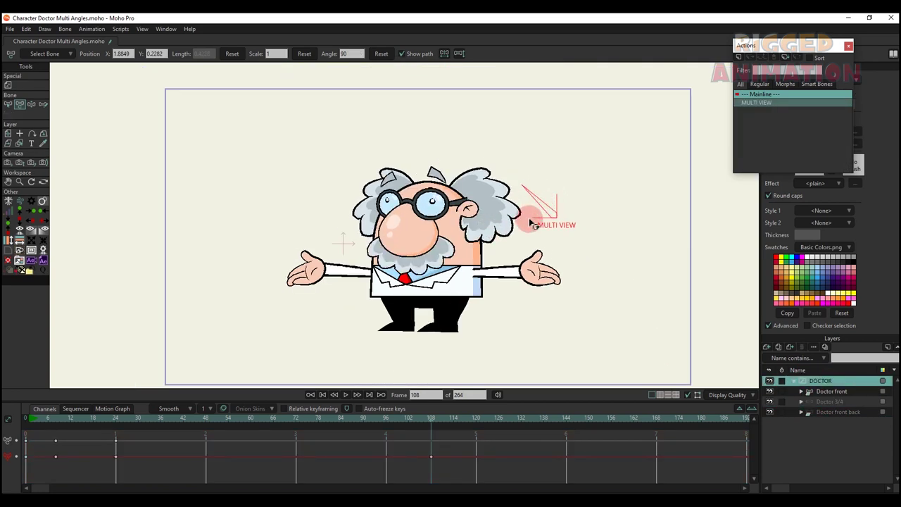
drag(531, 234, 530, 220)
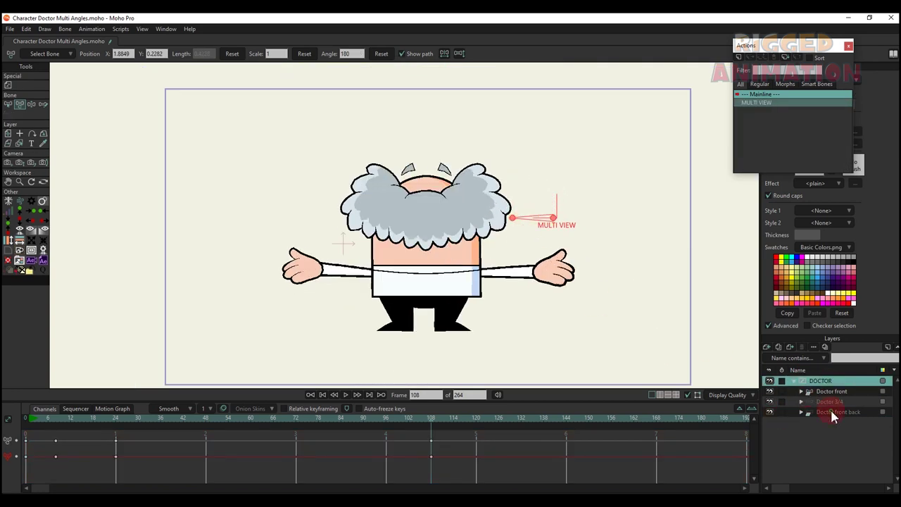
click(832, 413)
Bend both arms of the back view downward by rotating the upper arm and forearm bones
mouse_move(321, 262)
mouse_down()
mouse_move(336, 264)
mouse_move(331, 255)
mouse_up()
drag(574, 278, 535, 293)
drag(366, 274, 365, 294)
drag(519, 292, 516, 297)
drag(547, 302, 546, 298)
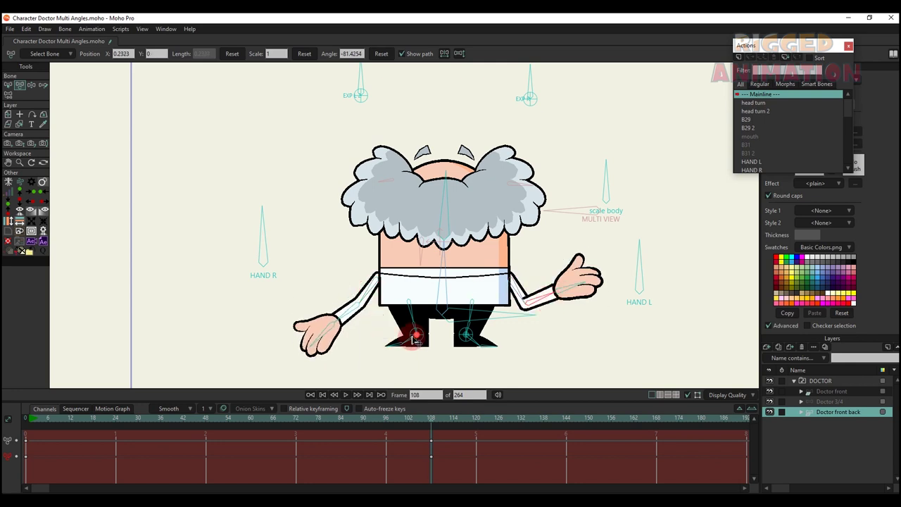
Test the back view's hip and forearm bones, then rotate the scale body bone and reset its angle
drag(449, 317, 436, 309)
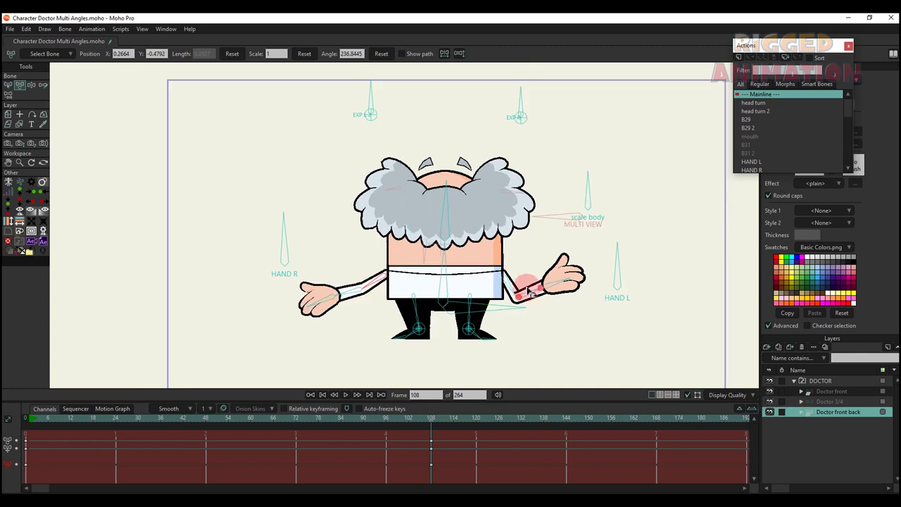
drag(528, 290, 547, 277)
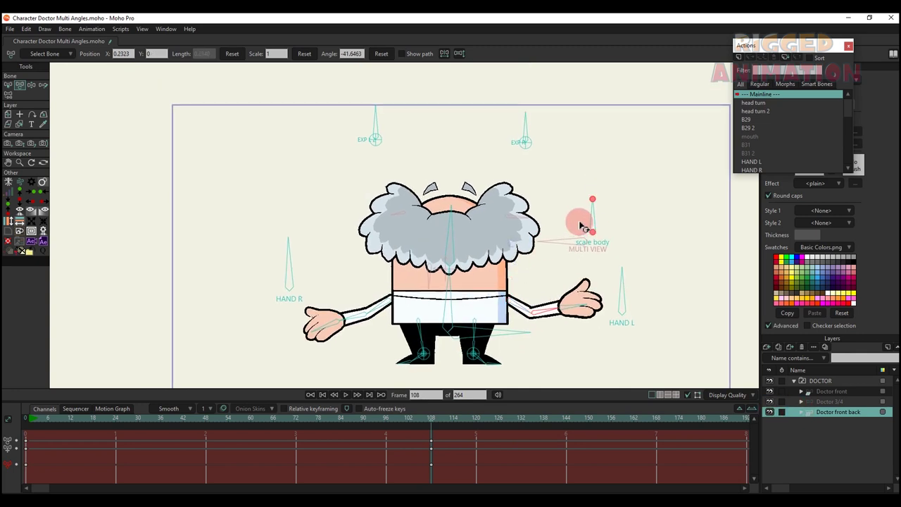
drag(584, 225, 601, 219)
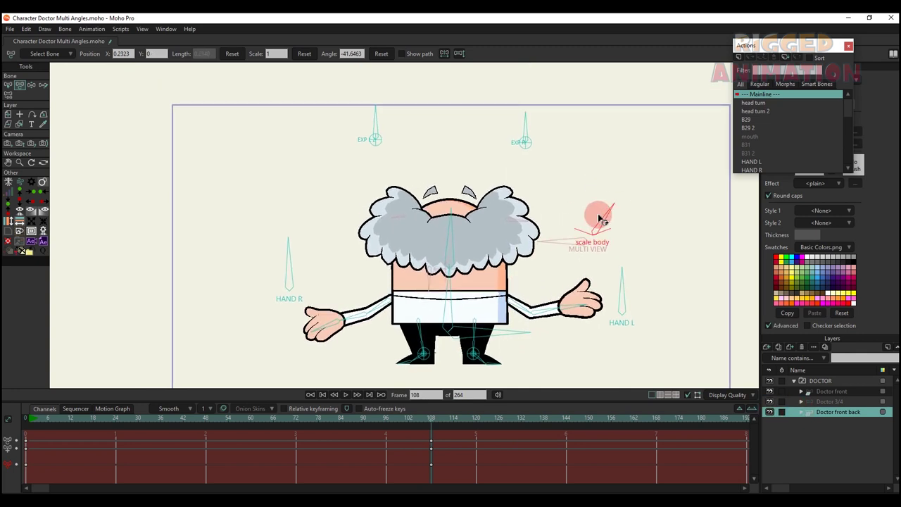
click(381, 54)
Test both eyebrows of the back view by rotating the EXP R and EXP L control bones
click(531, 121)
scroll(524, 127, up, 4)
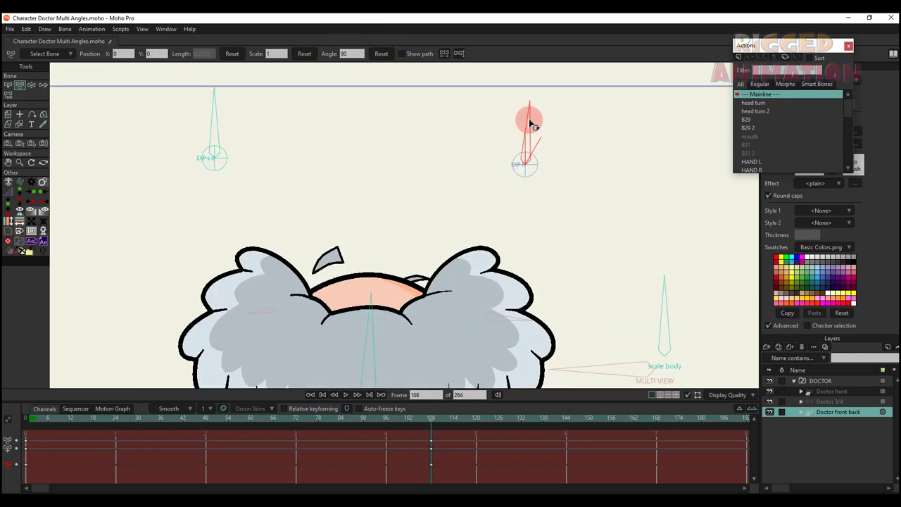
scroll(492, 126, down, 2)
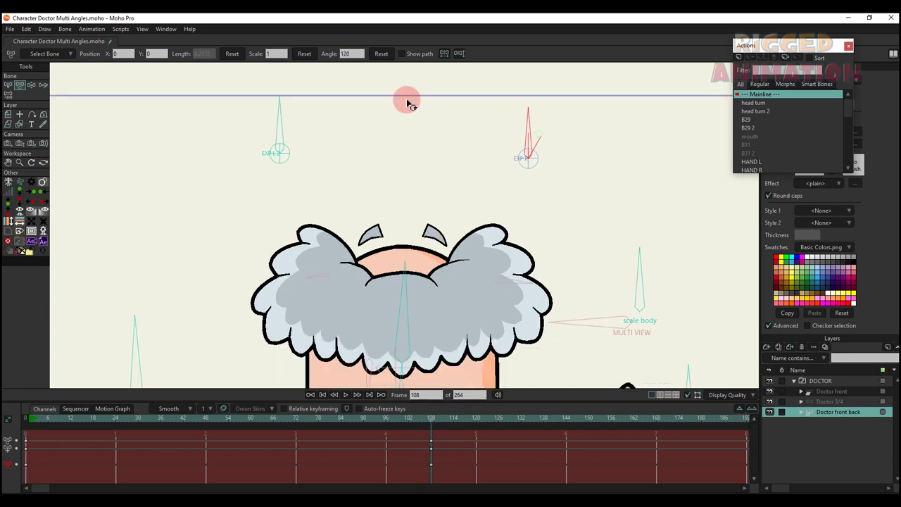
click(307, 130)
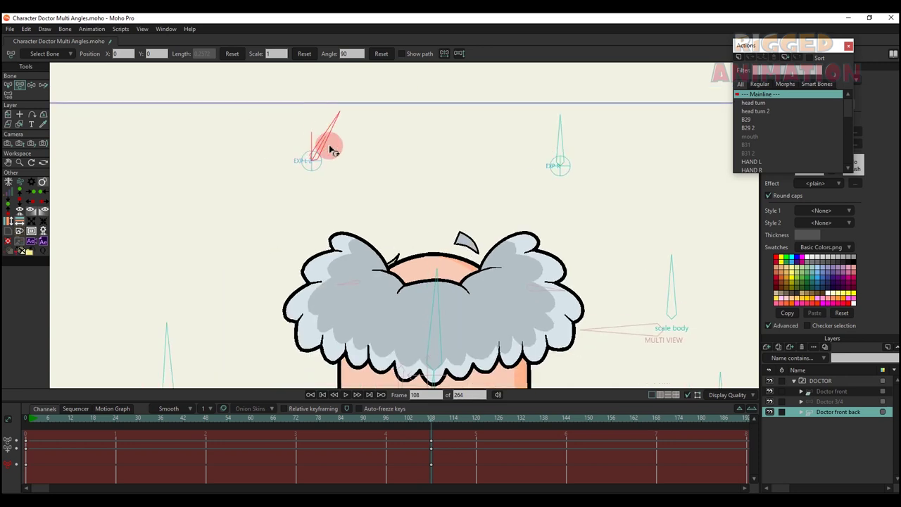
drag(330, 147, 303, 144)
Test the back view's hand poses with the HAND R and HAND L bones
scroll(295, 172, down, 4)
scroll(235, 233, up, 2)
mouse_move(229, 212)
mouse_down()
mouse_move(198, 235)
mouse_move(191, 266)
mouse_move(225, 220)
mouse_up()
drag(647, 252, 610, 241)
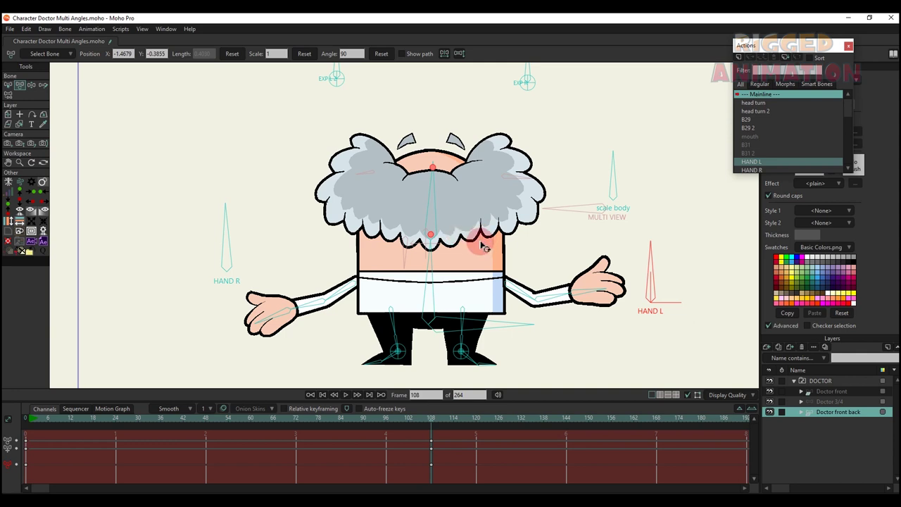
Delete the test keyframes, limit the animation to 48 frames, and clear the DOCTOR layer's remaining keyframes
scroll(481, 245, down, 4)
key(Delete)
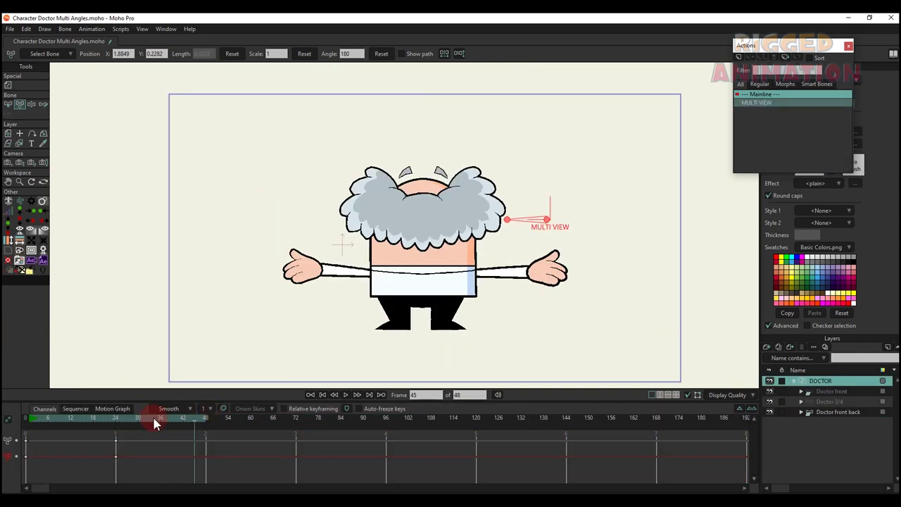
click(35, 418)
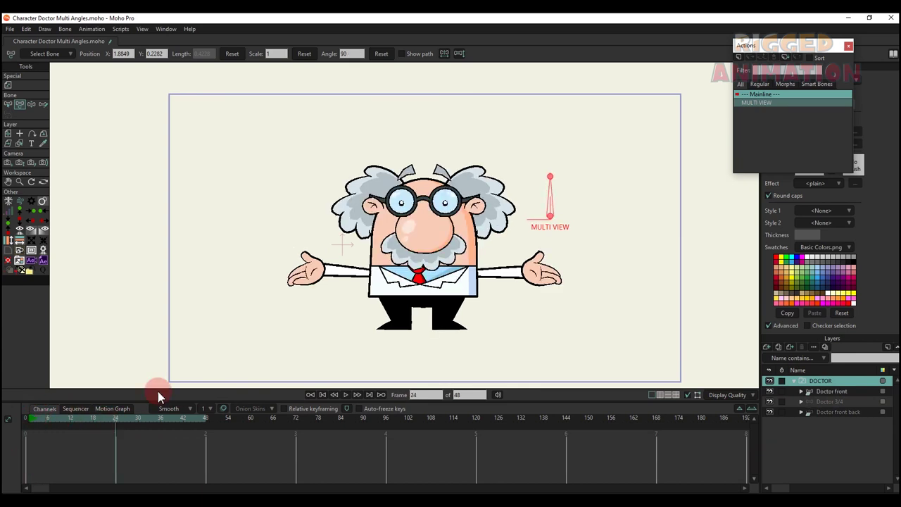
At frame 24, rotate the DOCTOR layer's MULTI VIEW bone to 180° and play the turn from front to back view
drag(553, 188, 444, 300)
click(32, 420)
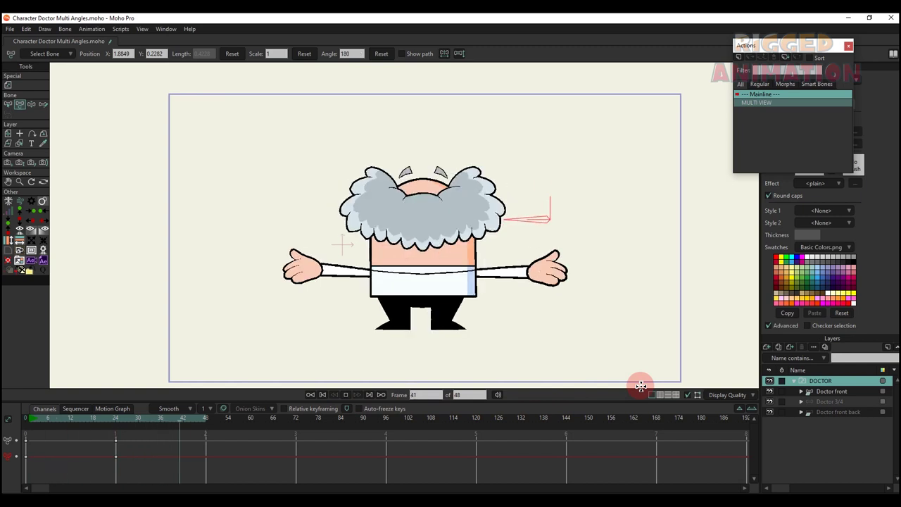
key(space)
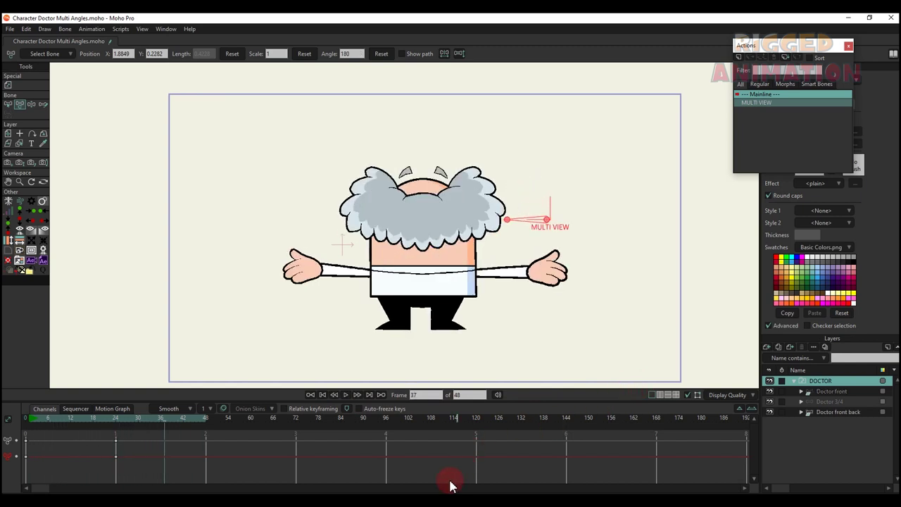